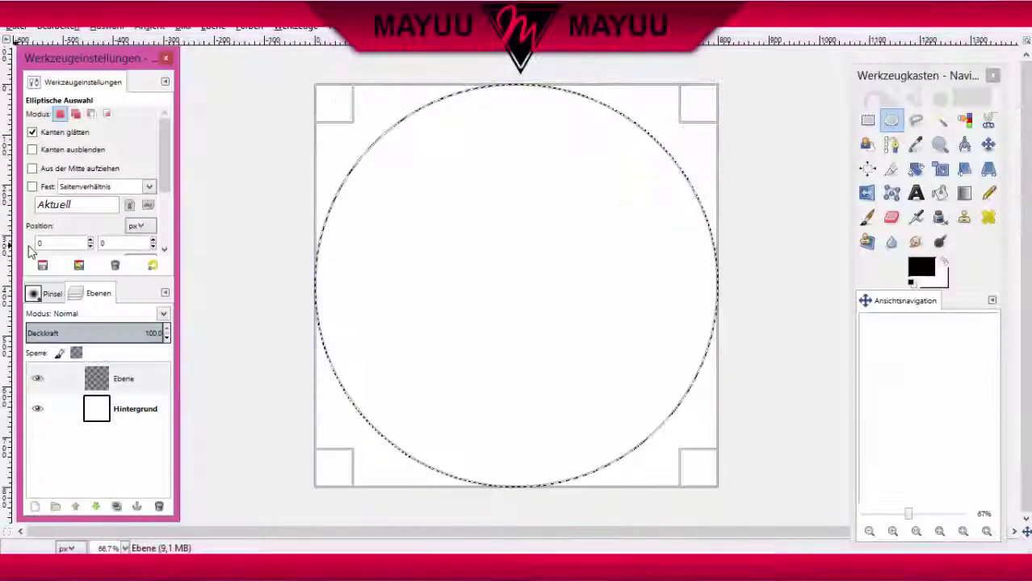
Fill the canvas-wide circular selection with black on the new layer
key(ctrl+comma)
Hide the selection outline, deselect, and fill the background layer with dark grey #444444
click(149, 26)
click(194, 173)
key(m)
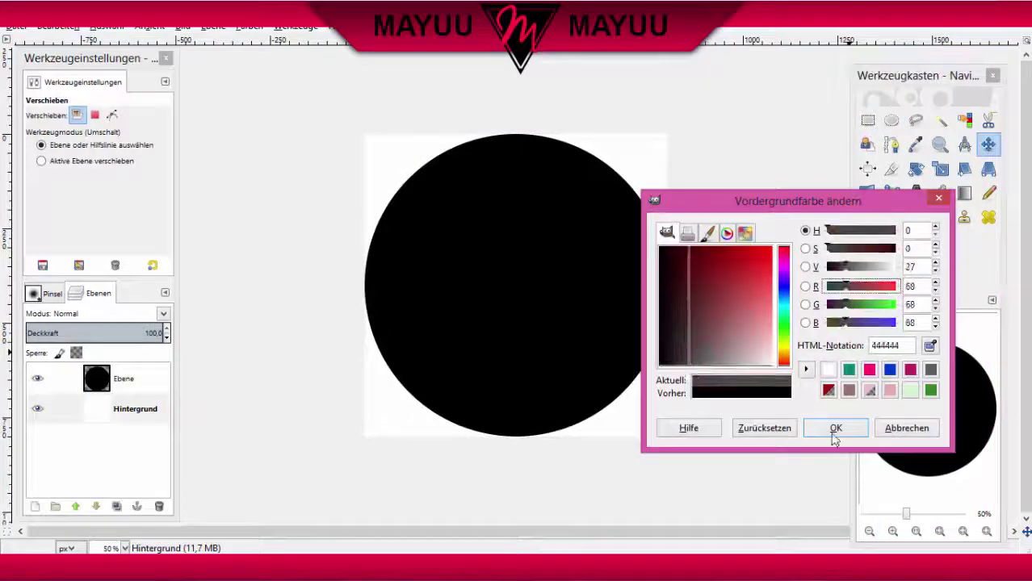
click(834, 427)
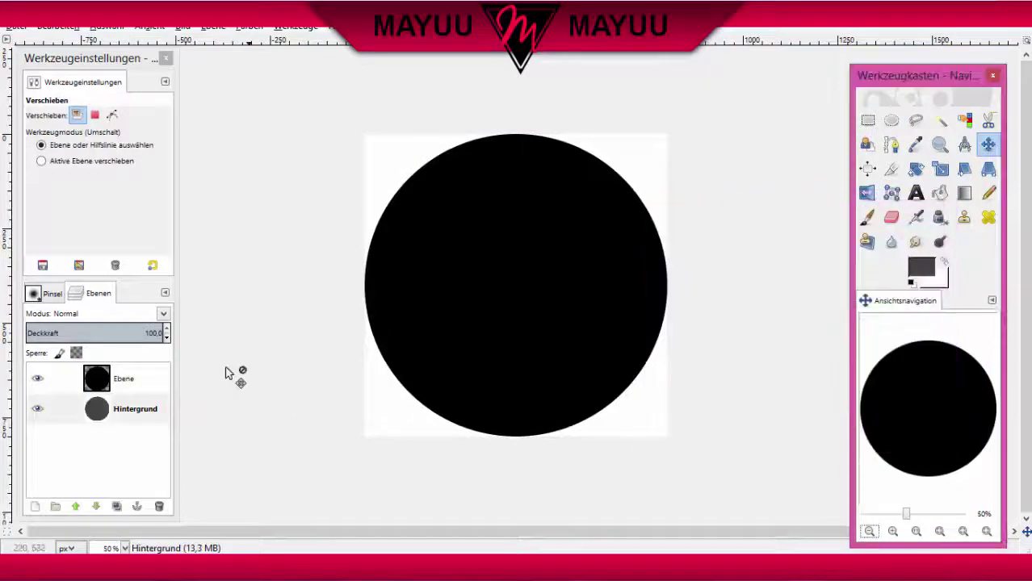
click(106, 26)
click(129, 62)
key(ctrl+comma)
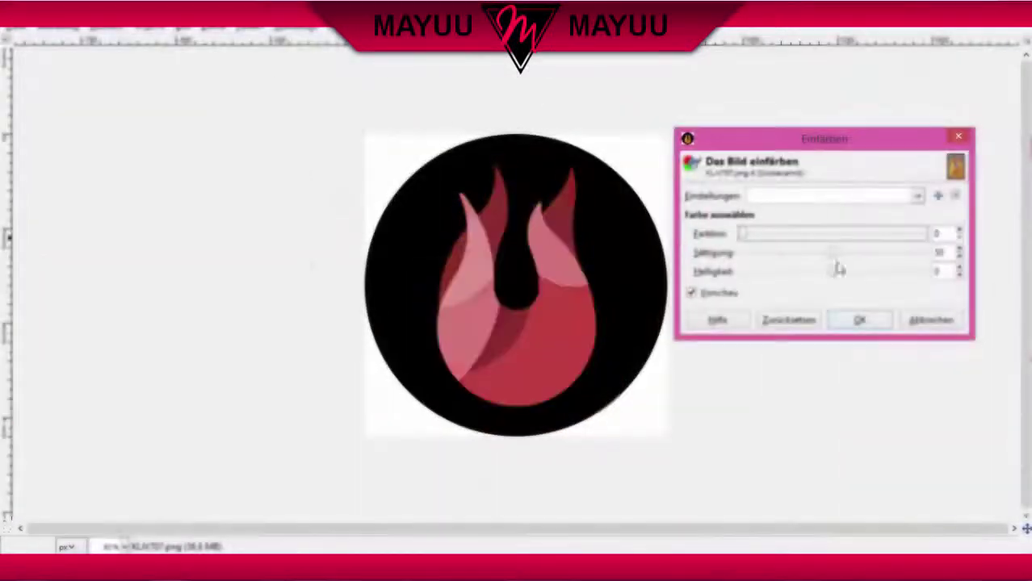
Colourise the flame red at high saturation, then set foreground #7a0000 and select the Ebene disc layer
drag(843, 255, 896, 260)
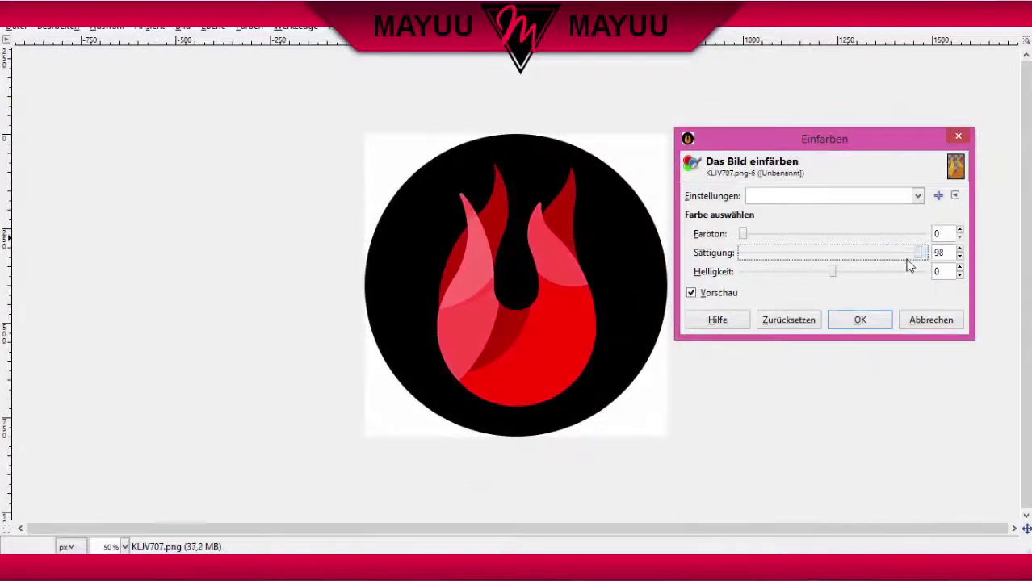
click(857, 320)
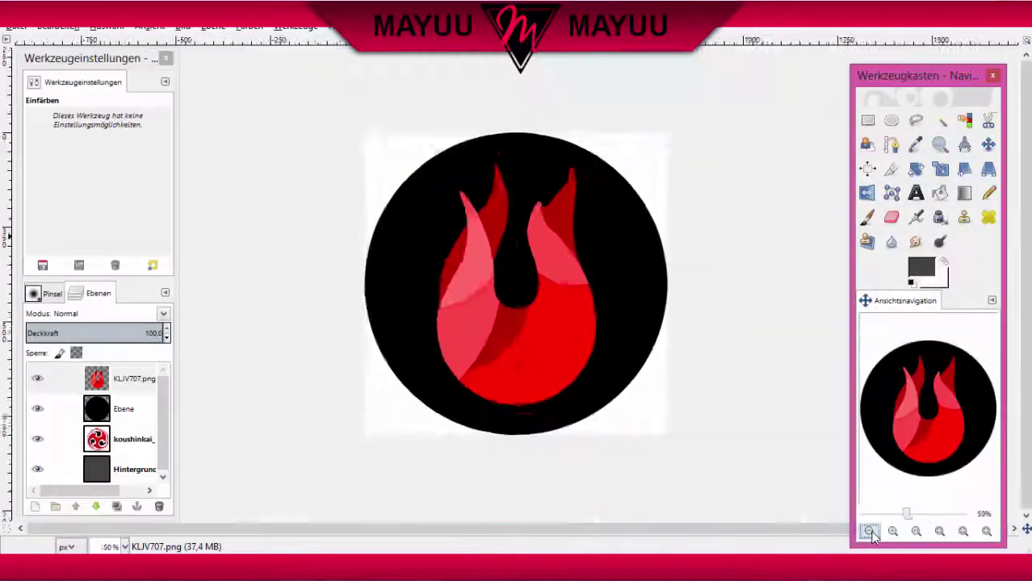
click(919, 267)
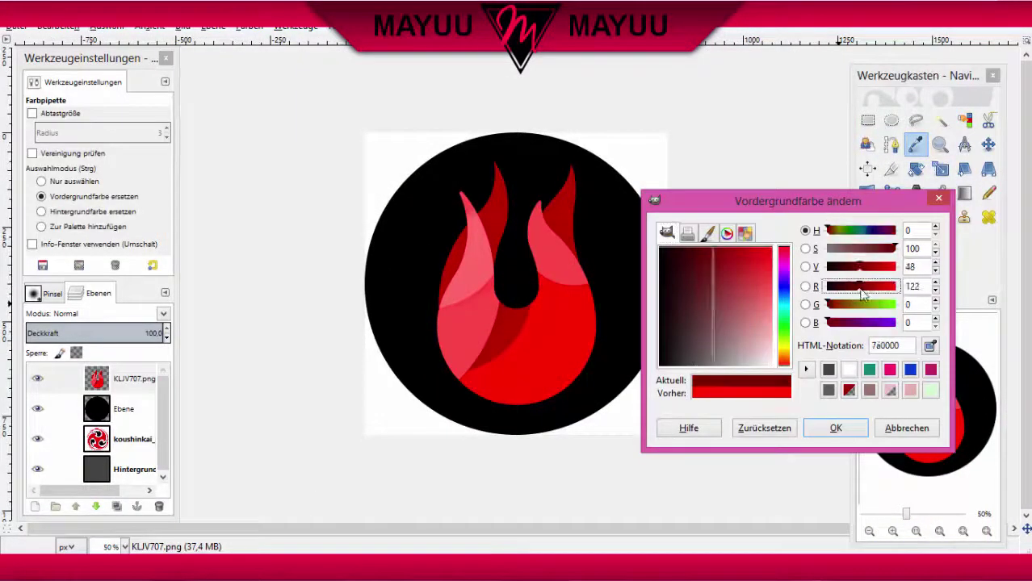
click(836, 428)
click(123, 408)
key(ctrl+comma)
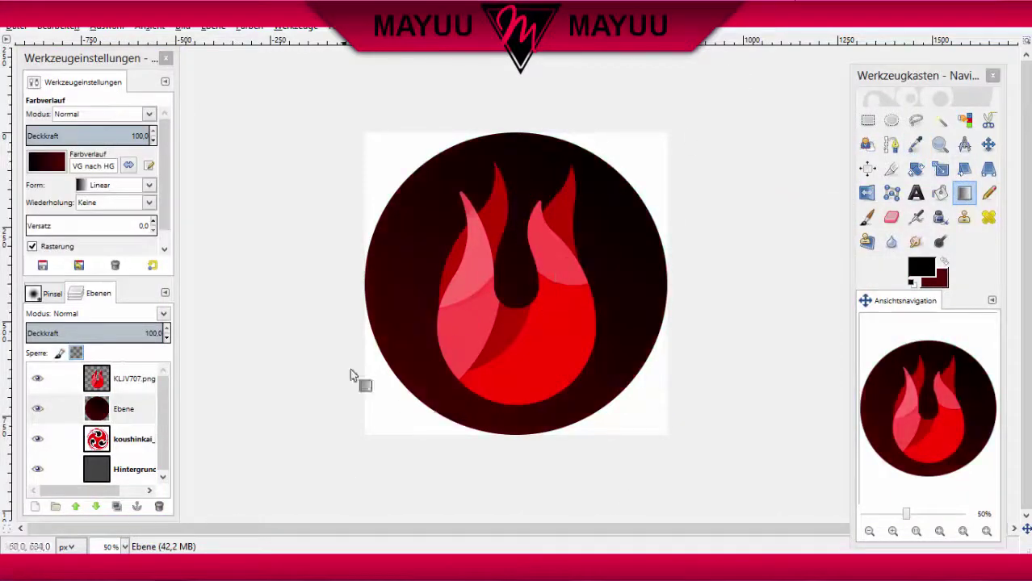
Apply a diagonal dark red gradient to the disc, then outline a large lower-left ellipse
drag(388, 449, 620, 145)
drag(401, 454, 456, 370)
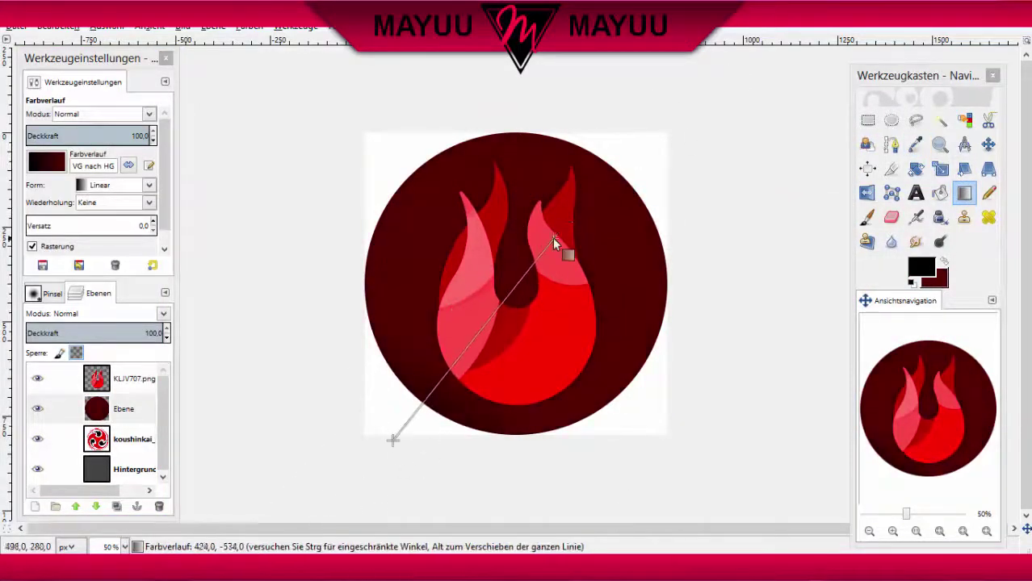
drag(552, 238, 514, 275)
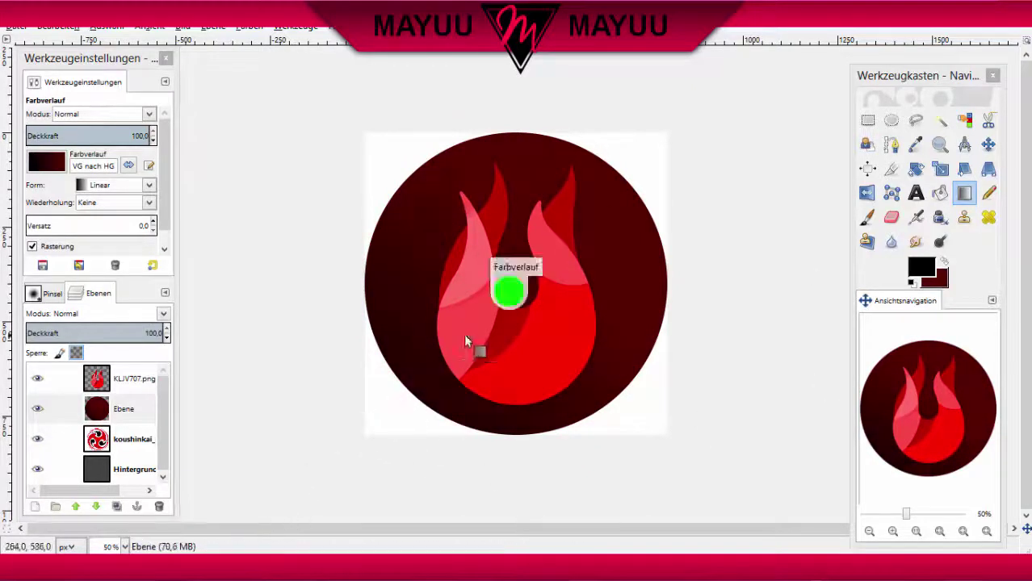
key(Return)
key(e)
mouse_move(357, 248)
mouse_down()
mouse_move(422, 278)
mouse_move(129, 256)
mouse_move(120, 275)
mouse_up()
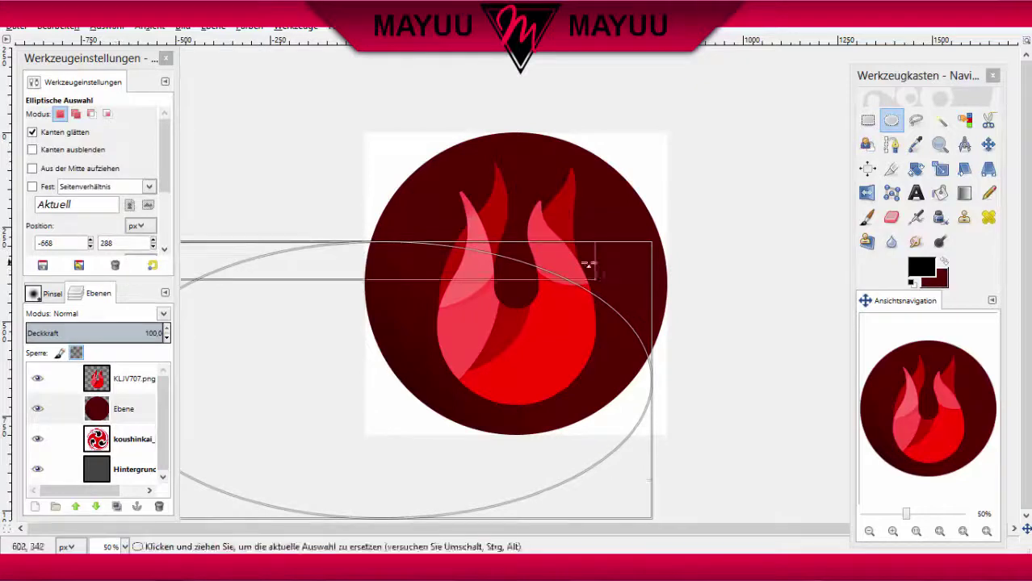
On new layer Ebene #1, fill the ellipse with black and clear the selection
key(ctrl+shift+n)
key(Return)
key(ctrl+comma)
click(106, 25)
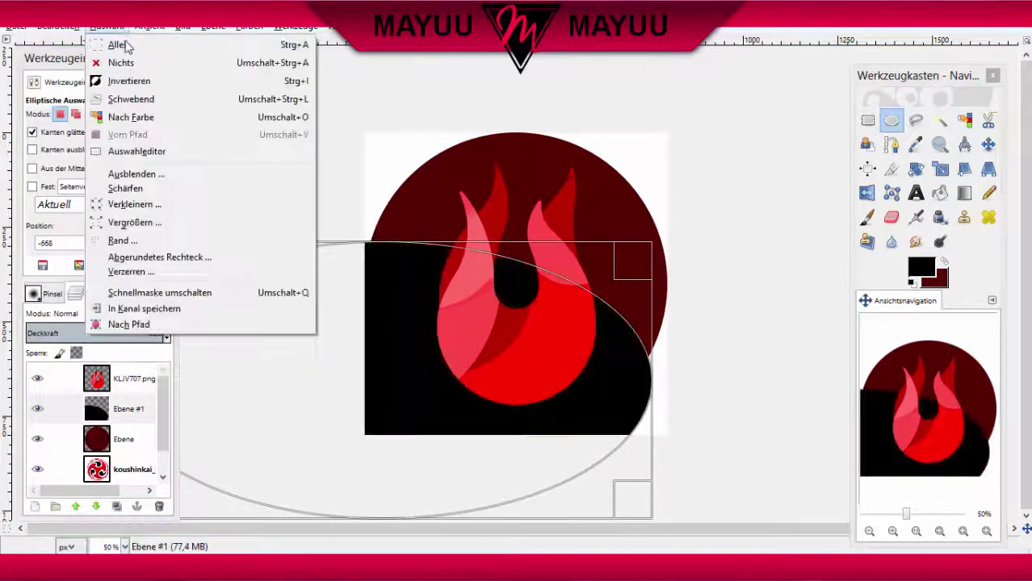
click(121, 62)
key(m)
Add layer Ebene #2, set the background colour to pure red ff0000, and drag a gradient
right_click(129, 409)
click(247, 368)
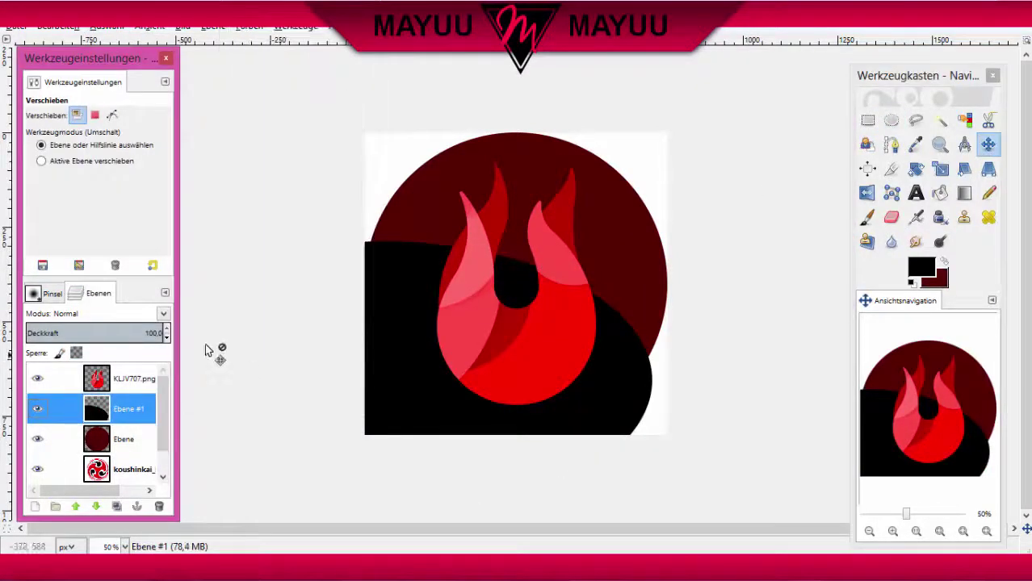
key(ctrl+shift+n)
key(Return)
click(934, 279)
click(771, 249)
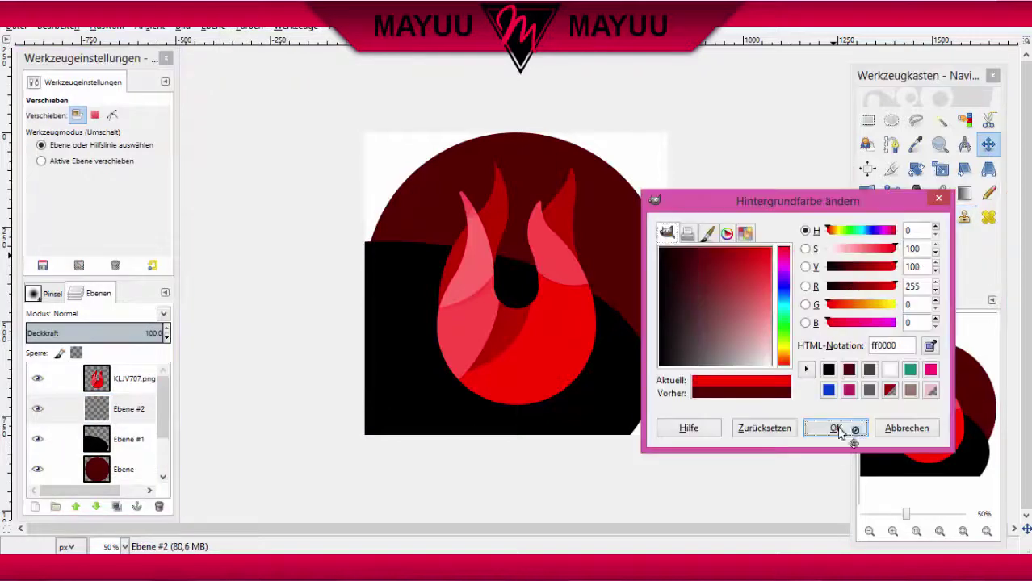
click(839, 433)
key(g)
drag(379, 146, 552, 273)
Cut the gradient layer down to the disc's circle and redraw its bright red gradient
drag(652, 116, 594, 167)
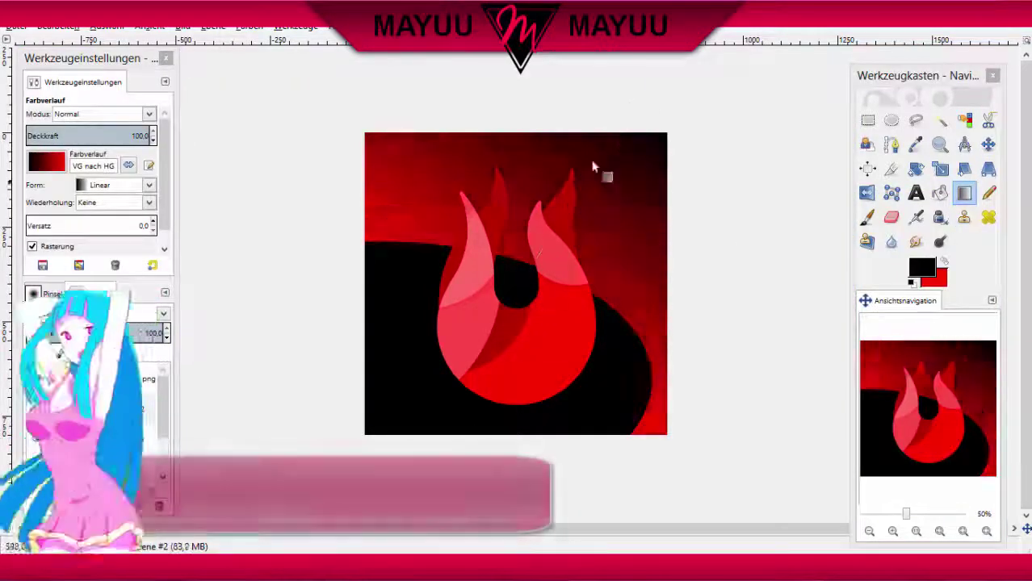
right_click(146, 408)
click(148, 417)
key(ctrl+x)
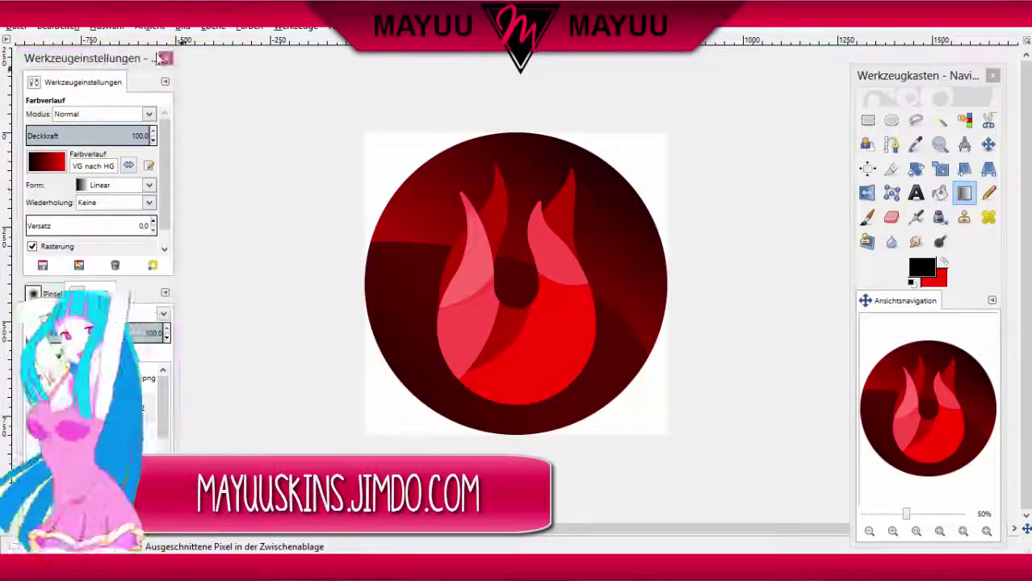
drag(570, 170, 610, 184)
drag(646, 153, 498, 326)
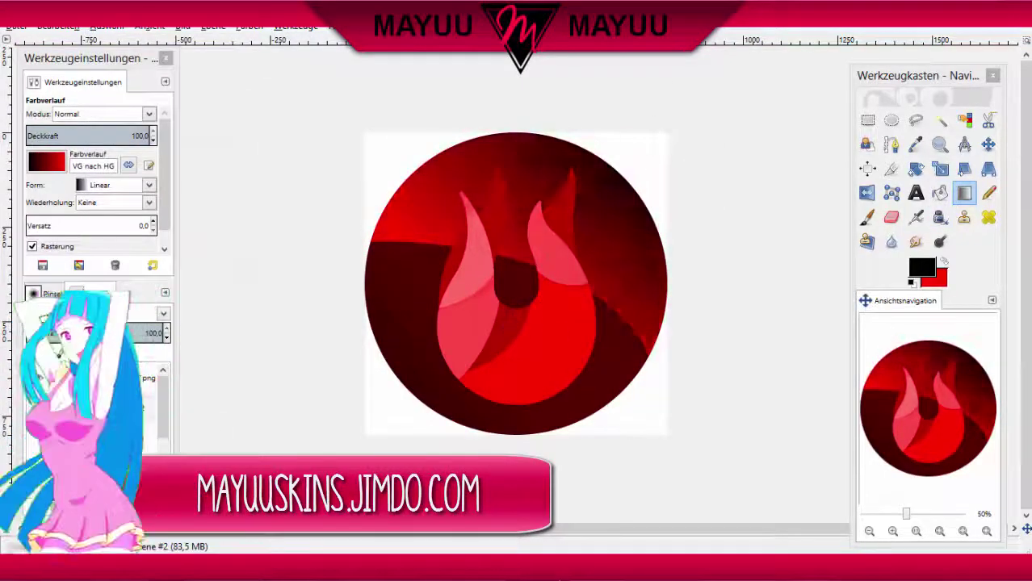
Redraw a darker disc gradient, then shade the flame red-to-black with a lighter red highlight
click(248, 26)
click(298, 201)
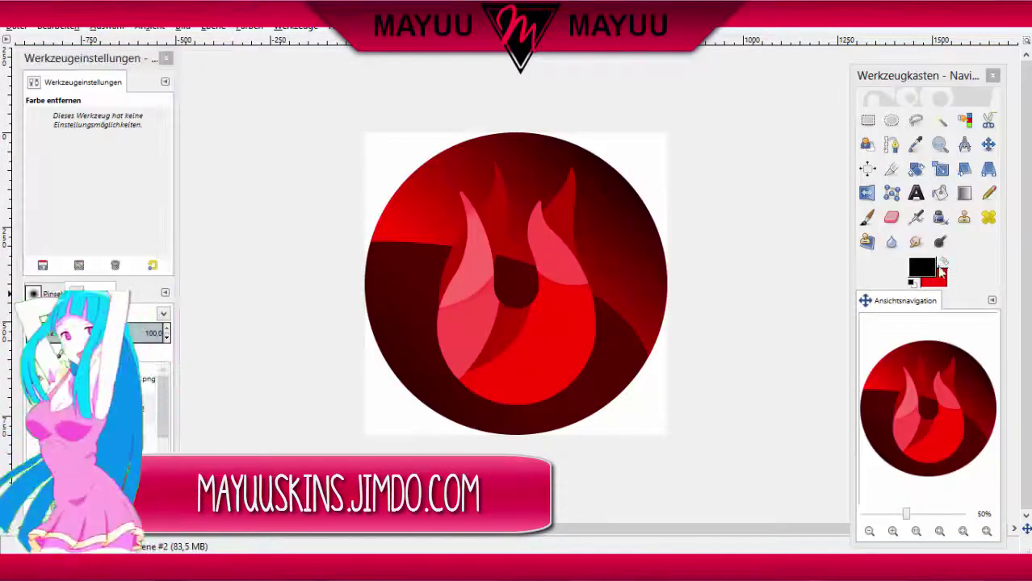
click(964, 192)
drag(663, 119, 525, 321)
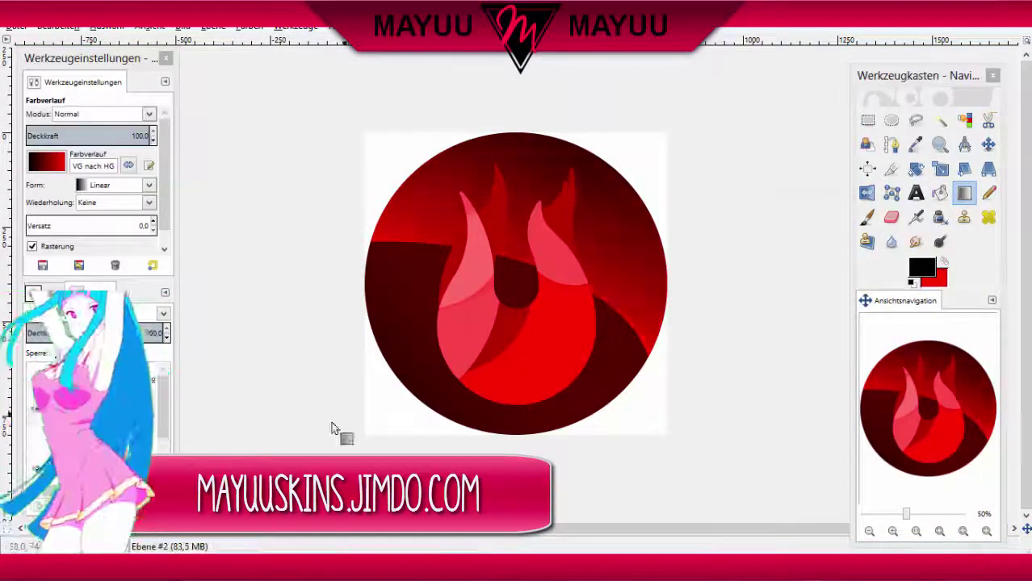
click(943, 261)
drag(525, 202, 532, 312)
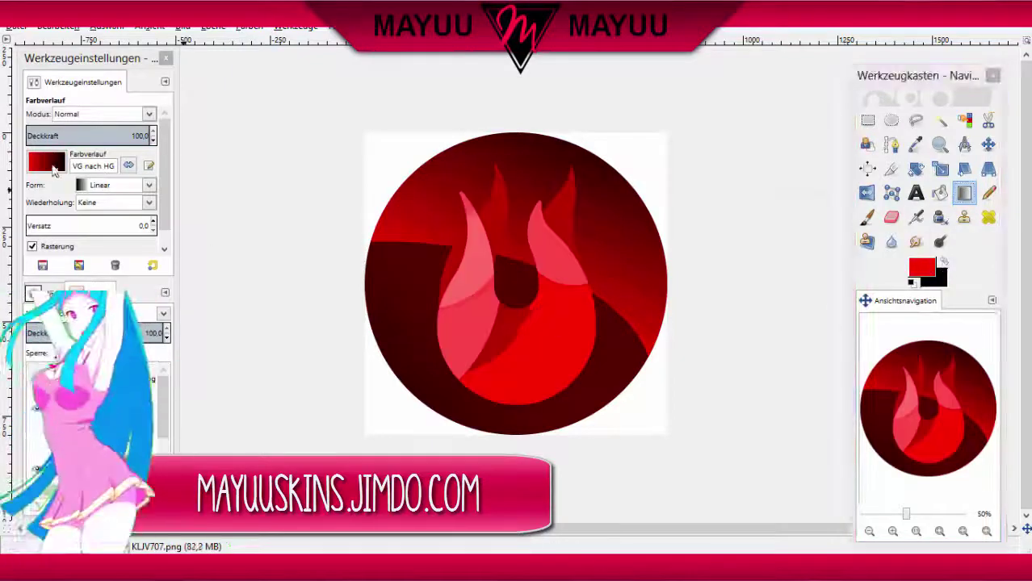
drag(454, 104, 524, 311)
Shift the black swoosh layer downward and begin scaling it
click(869, 532)
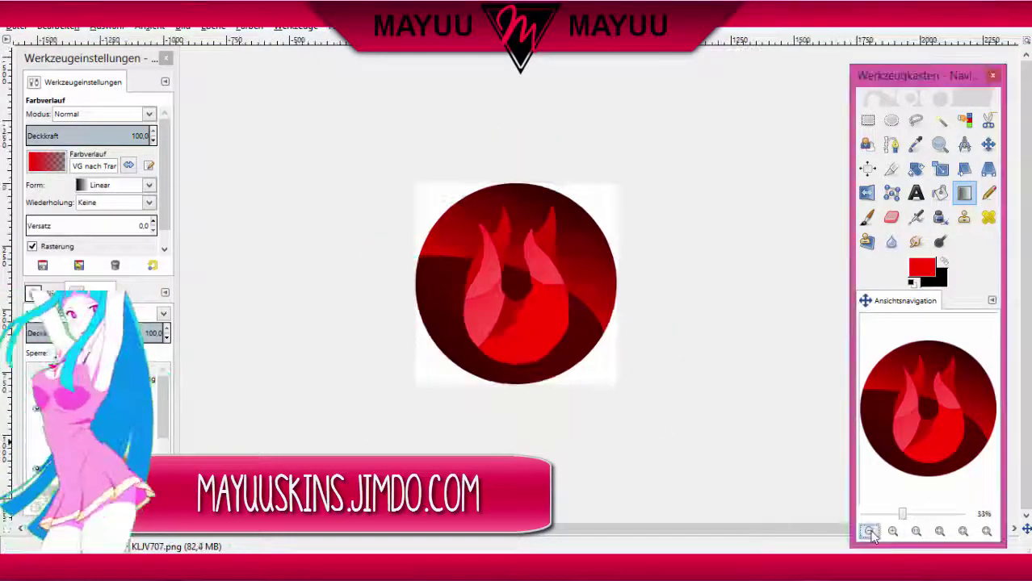
key(m)
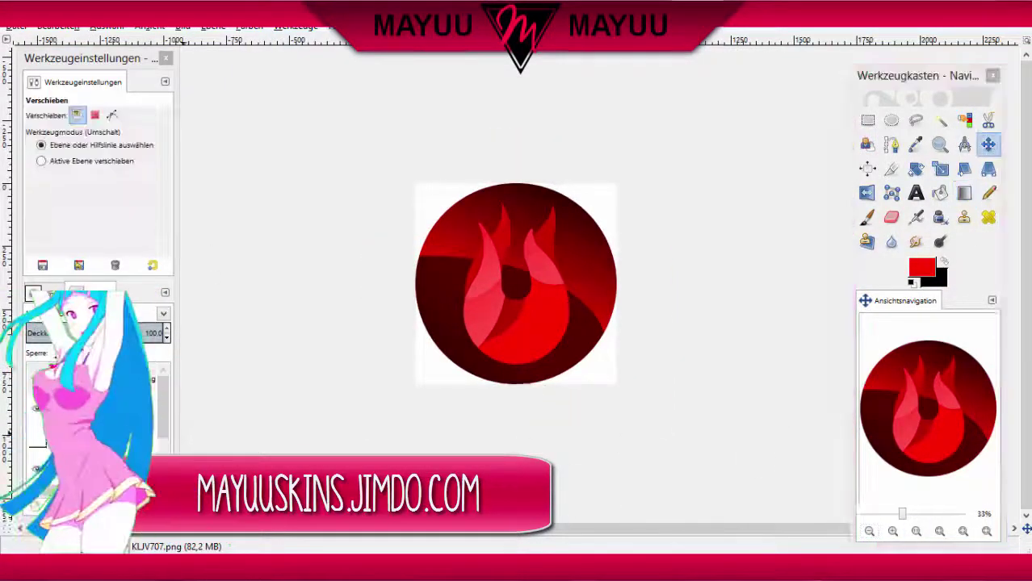
drag(702, 259, 702, 353)
key(Tab)
key(shift+s)
click(644, 397)
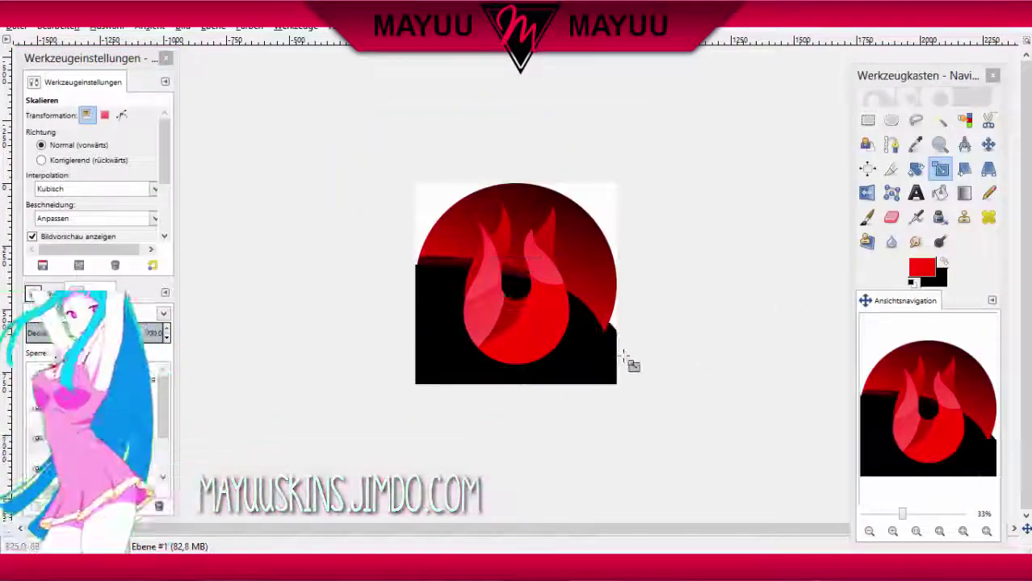
click(988, 145)
Select a border around the flame outline, add layer Ebene #3, and set foreground to white
right_click(113, 378)
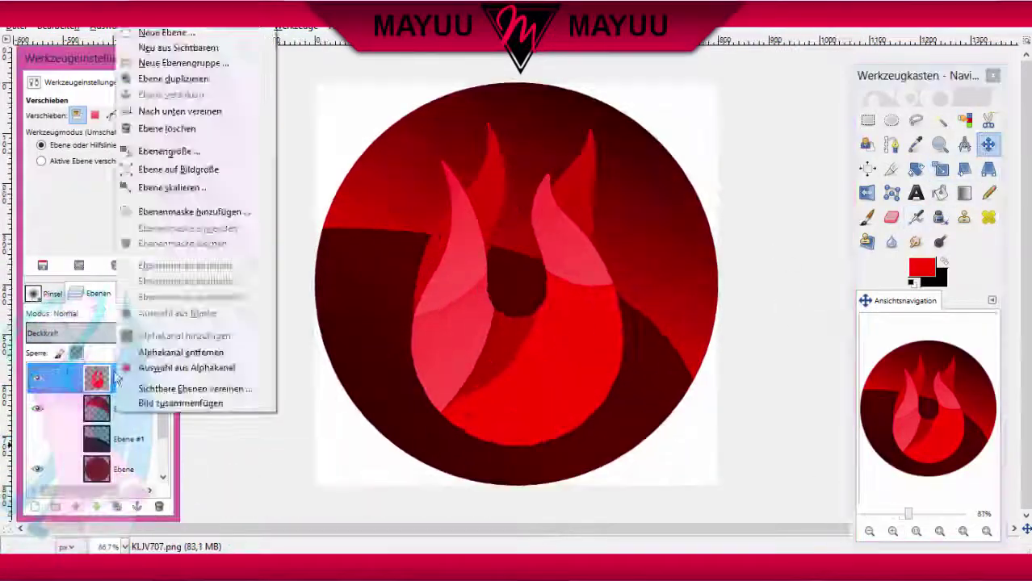
click(108, 26)
click(121, 240)
click(200, 227)
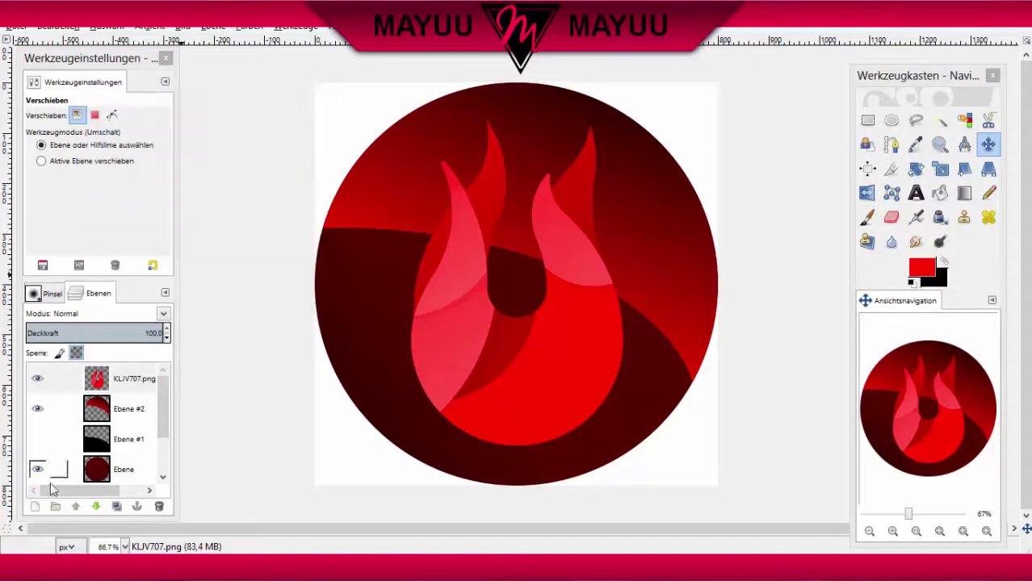
click(35, 506)
key(Return)
click(921, 285)
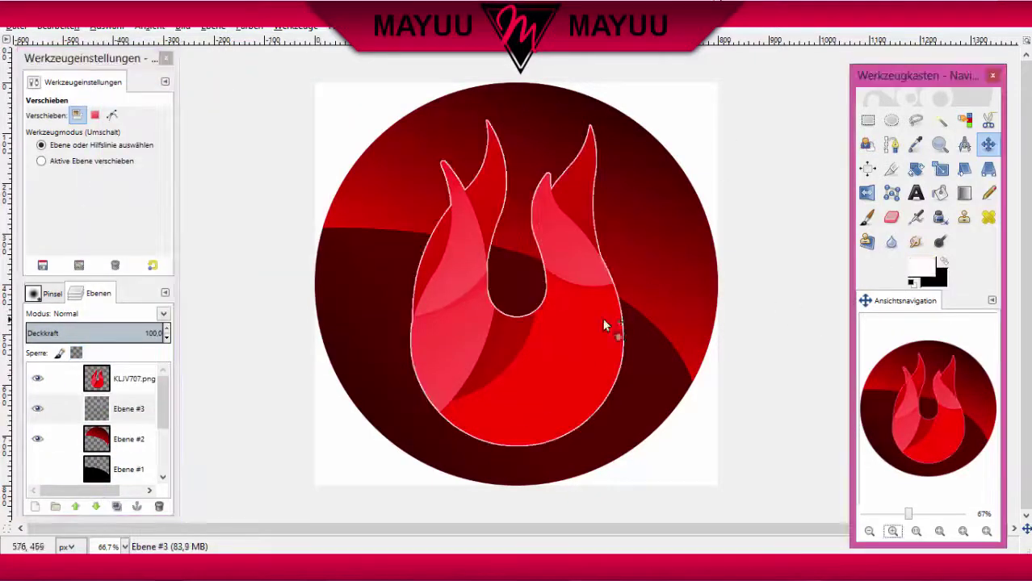
Select the KLJV707.png flame's outline and raise its brightness with Brightness-Contrast
right_click(129, 379)
click(172, 368)
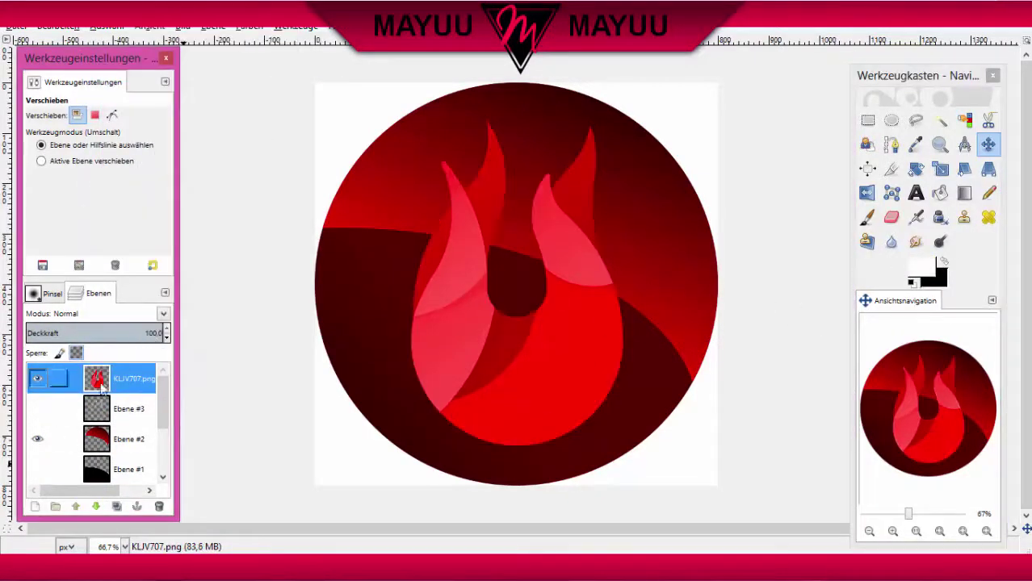
click(108, 25)
click(202, 187)
click(249, 26)
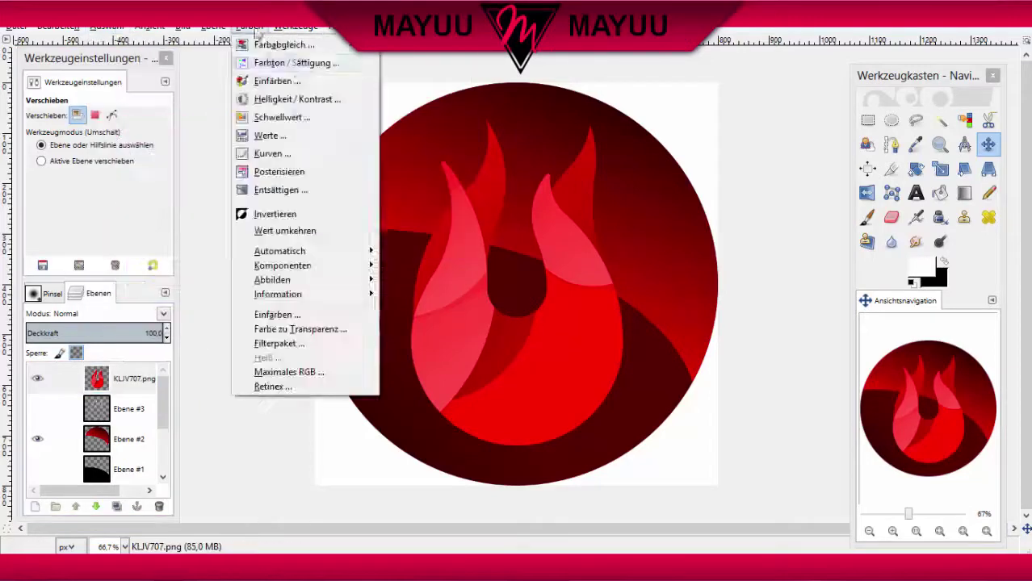
click(288, 97)
drag(339, 148, 363, 135)
click(359, 223)
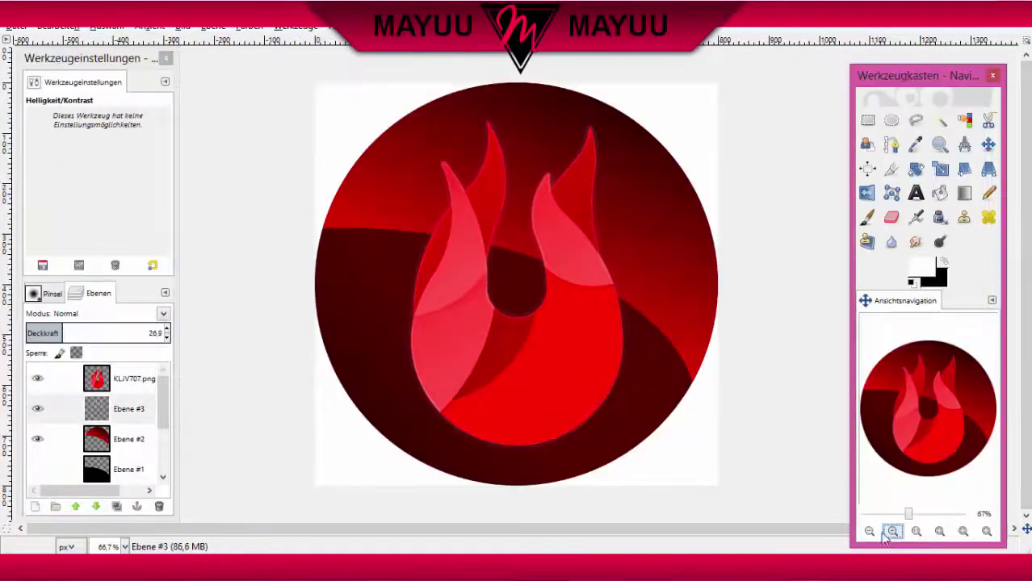
Set the foreground colour to red and lower the opacity of layer Ebene #3
click(921, 269)
click(833, 427)
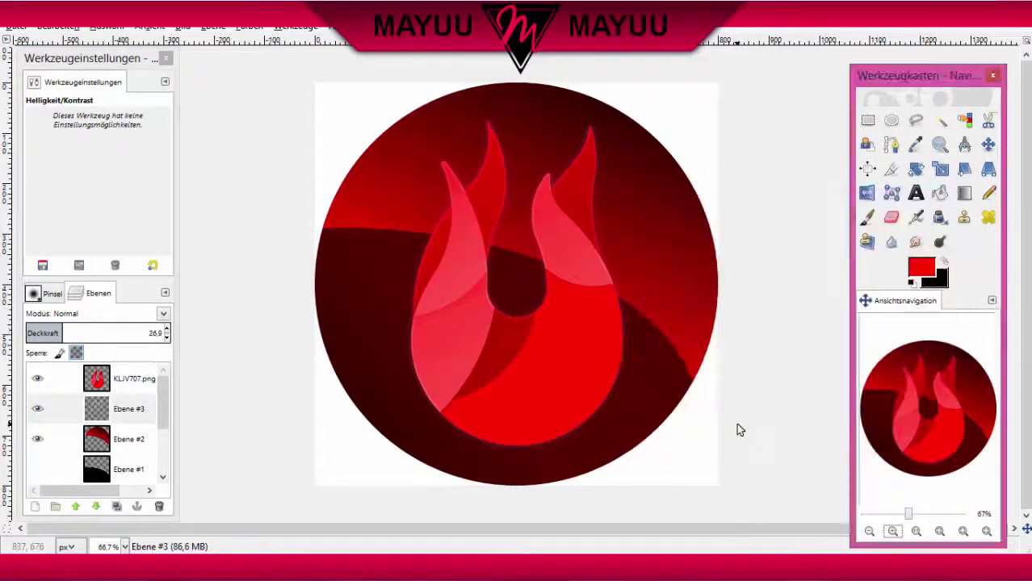
click(99, 337)
click(893, 532)
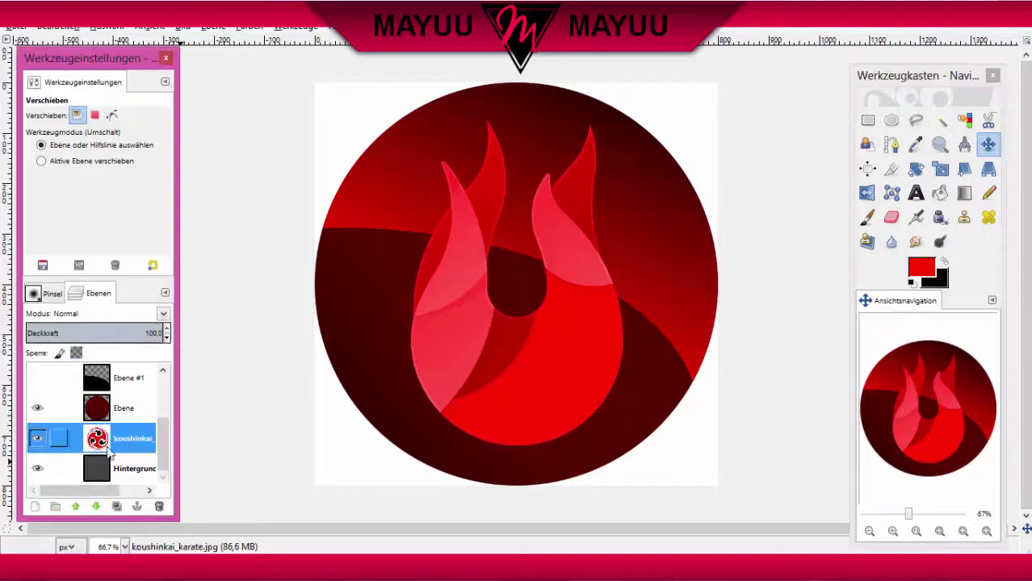
Select the swirl emblem's white areas by colour, cut them, then undo
click(964, 119)
click(710, 230)
key(ctrl+x)
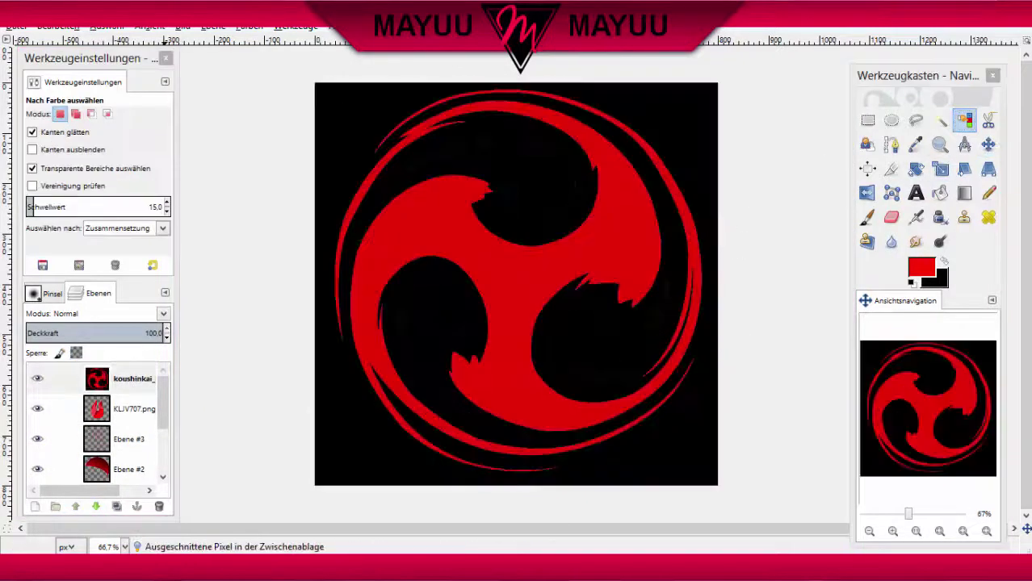
key(ctrl+z)
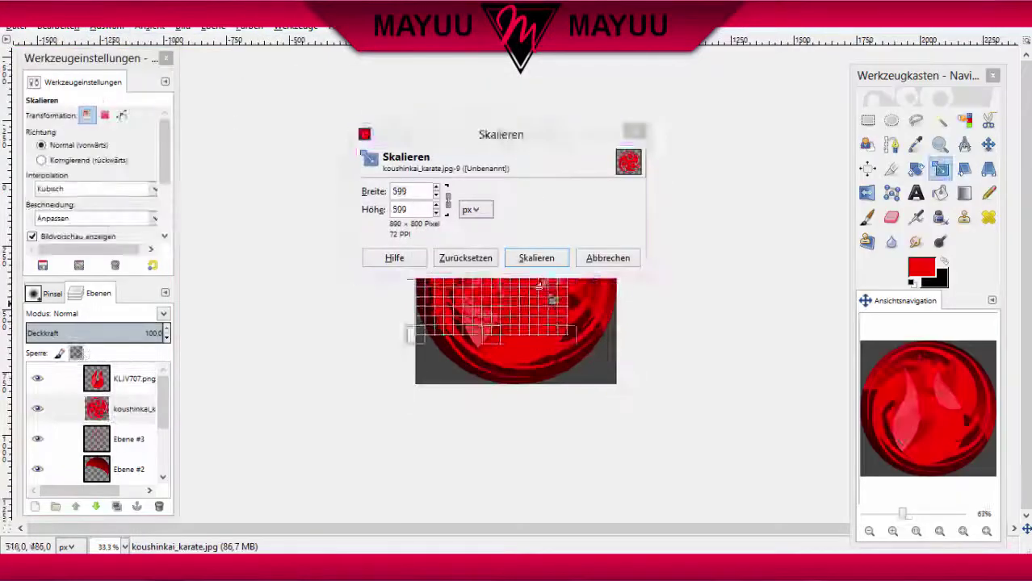
Position and resize the swirl texture over the disc and set its opacity to 38.5
drag(552, 272, 547, 259)
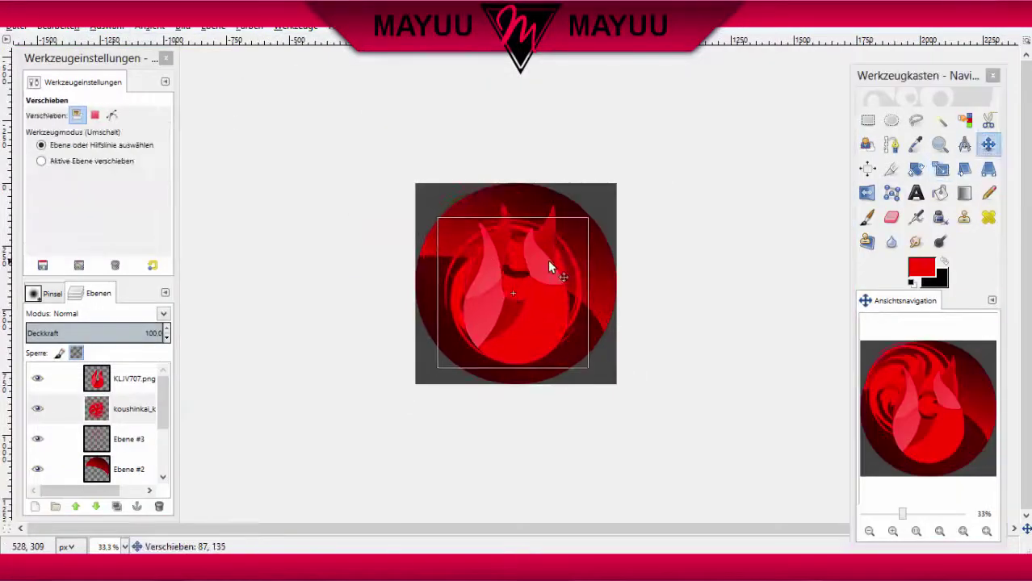
click(892, 530)
click(940, 169)
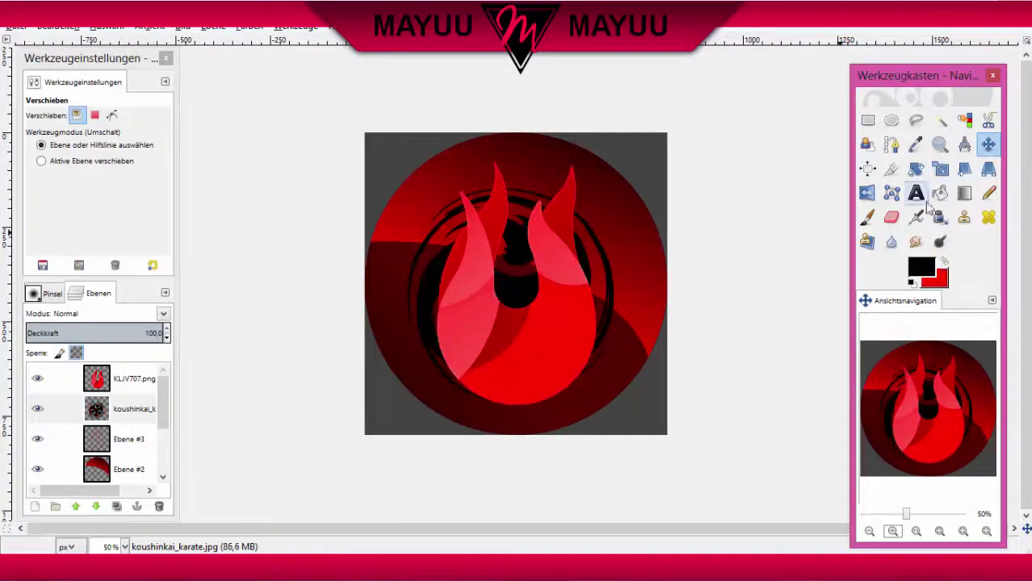
click(570, 259)
key(m)
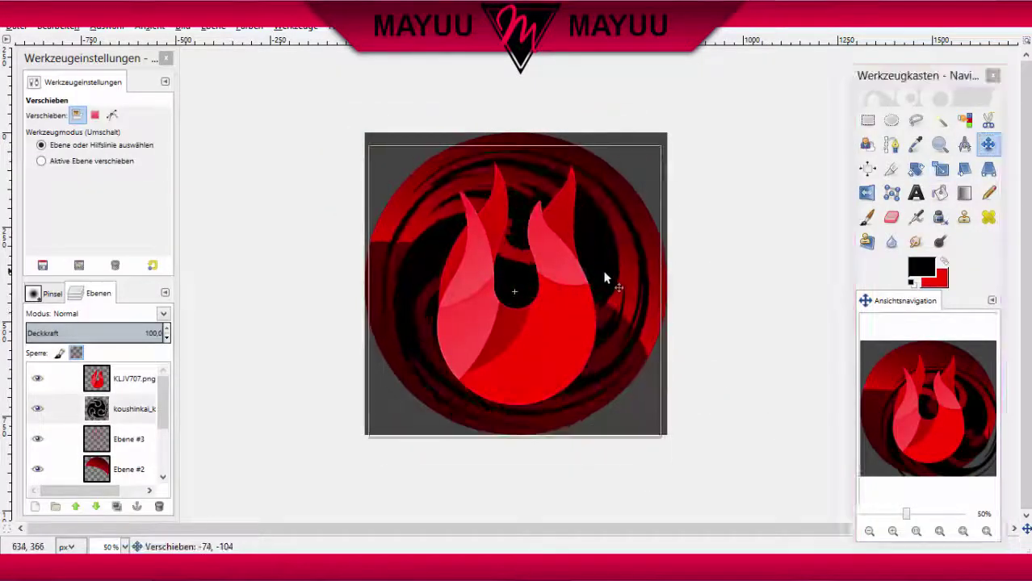
click(77, 329)
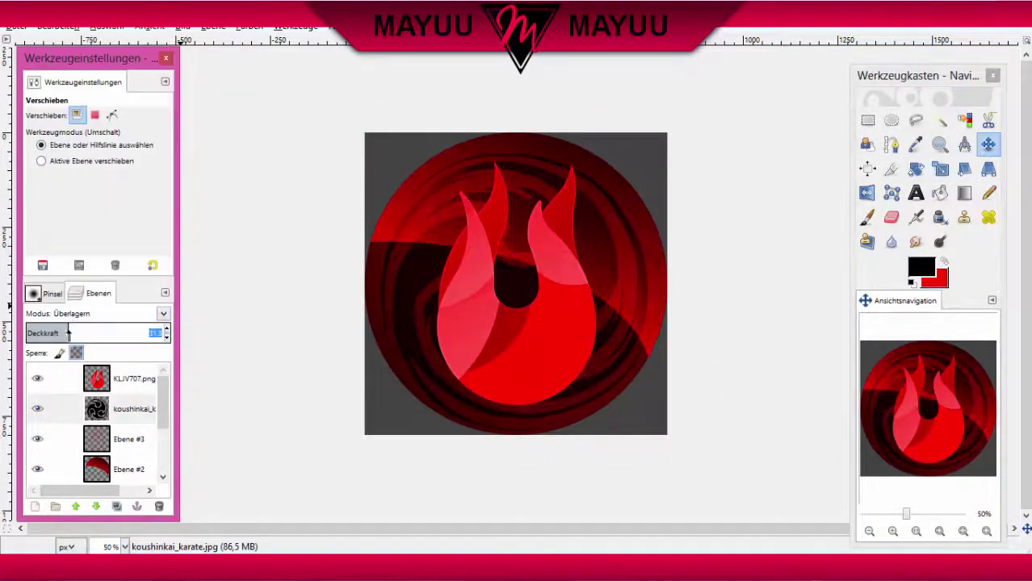
key(l)
key(minus)
key(minus)
key(minus)
key(plus)
key(plus)
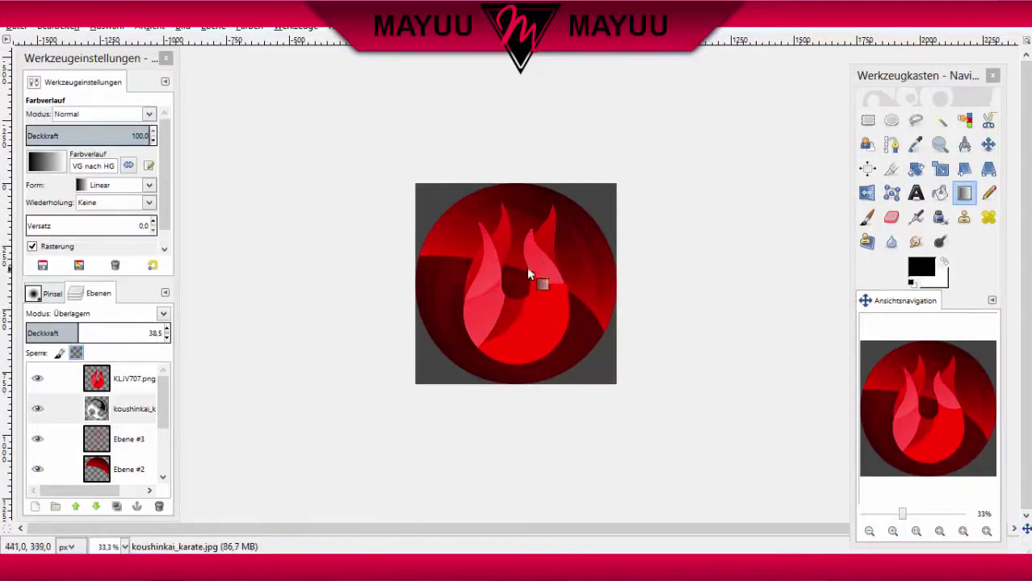
Try the crop, align and scale tools on the swirl layer, cancelling the resize
key(shift+c)
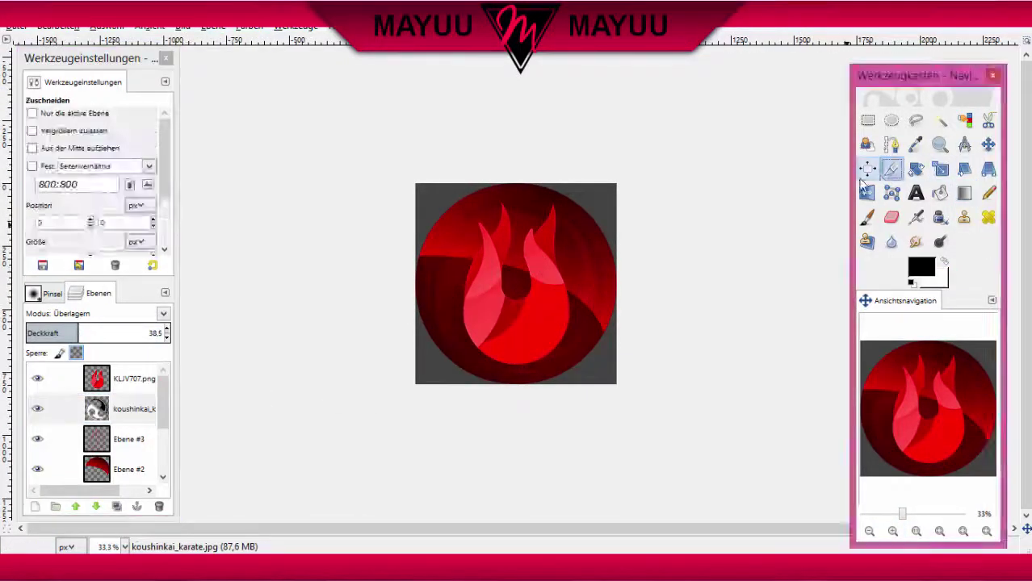
key(q)
click(606, 277)
click(988, 146)
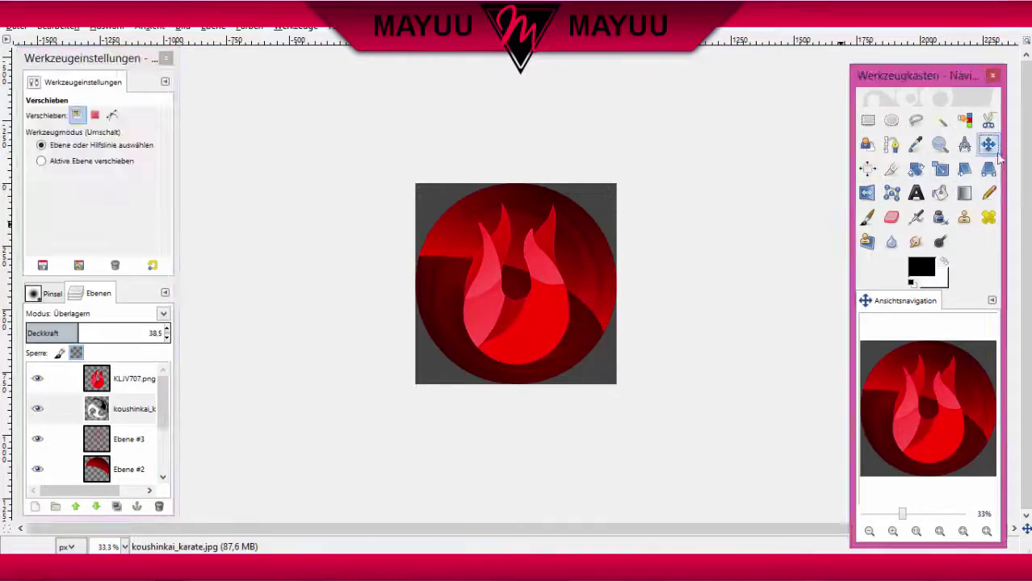
click(964, 192)
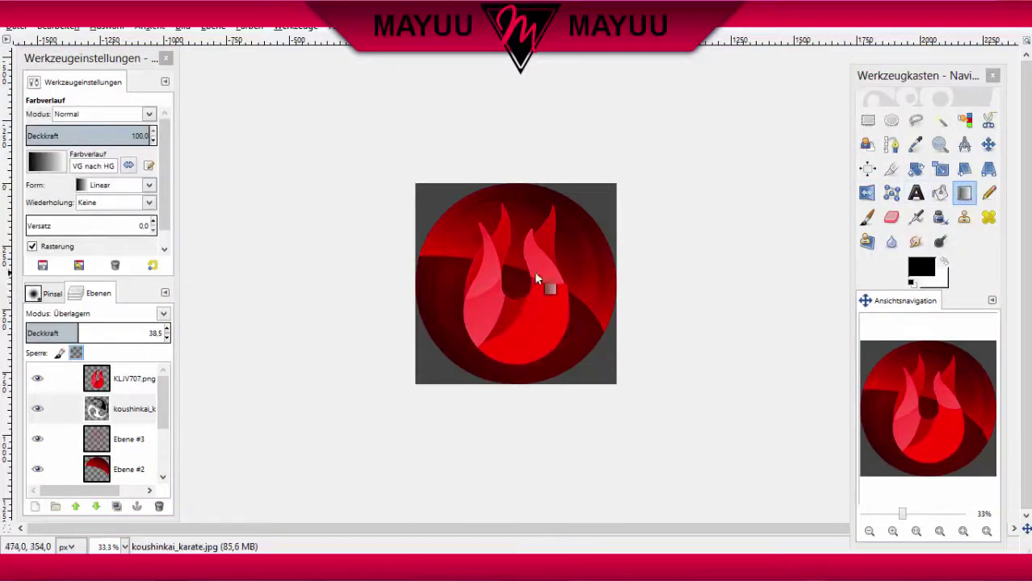
key(shift+t)
click(517, 283)
click(603, 256)
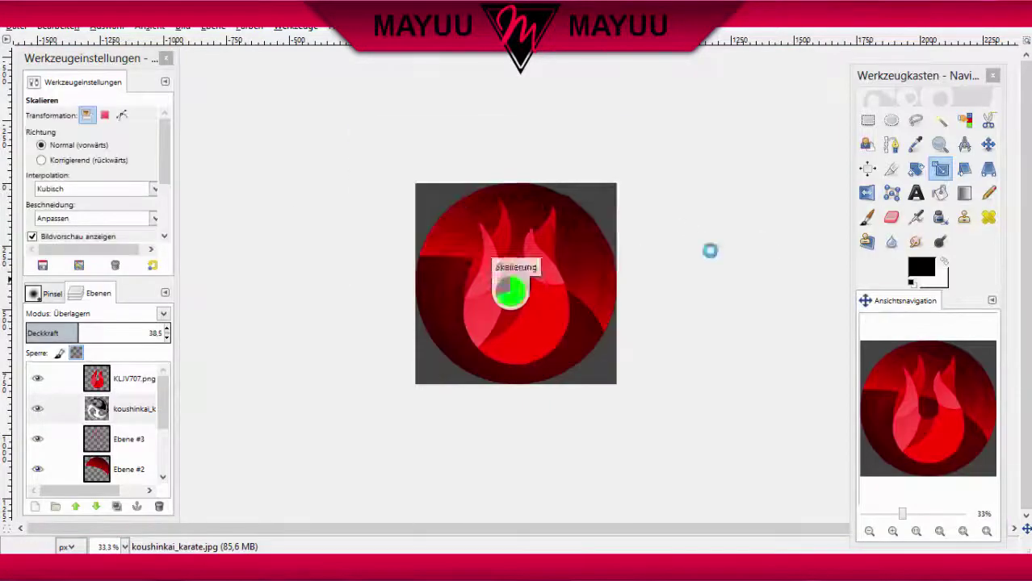
key(q)
click(507, 283)
Centre the swirl texture layer on the canvas with the Align tool
click(75, 193)
click(988, 143)
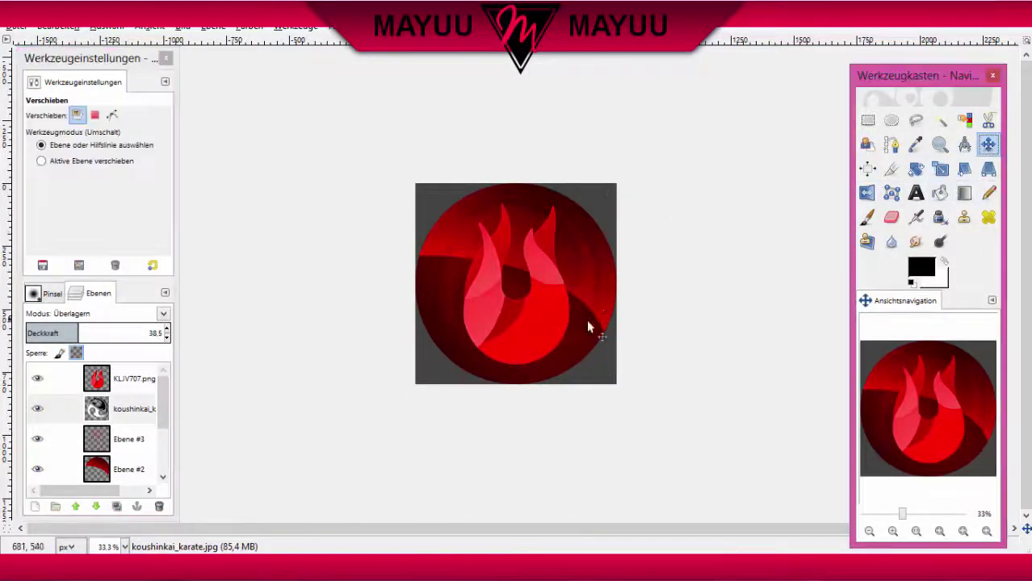
click(869, 531)
click(893, 531)
Drop kin test.png from the file explorer onto the canvas as a layer for scaling
key(alt+Tab)
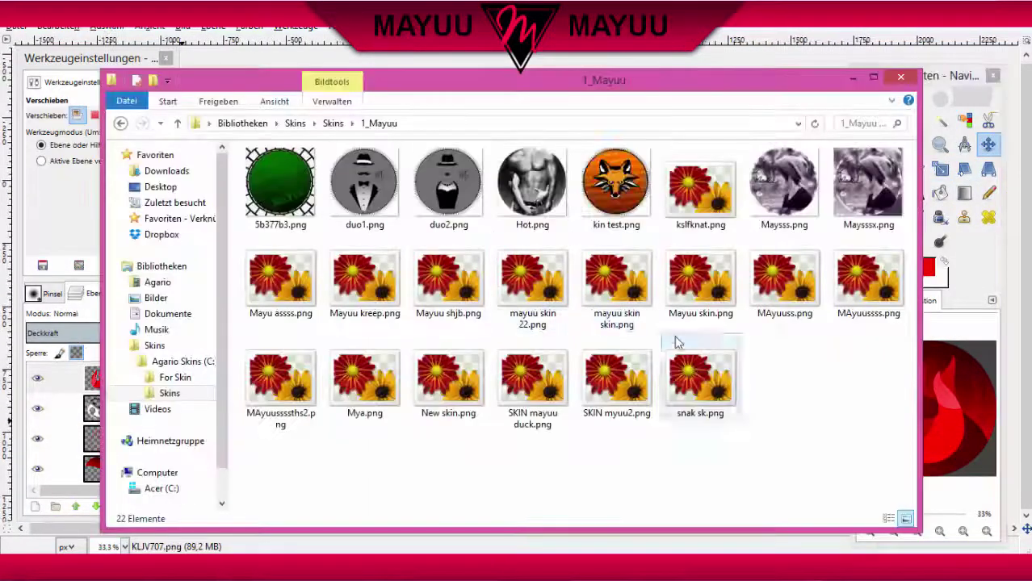
mouse_move(616, 181)
mouse_down()
mouse_move(655, 105)
mouse_move(533, 307)
mouse_up()
key(shift+s)
click(533, 323)
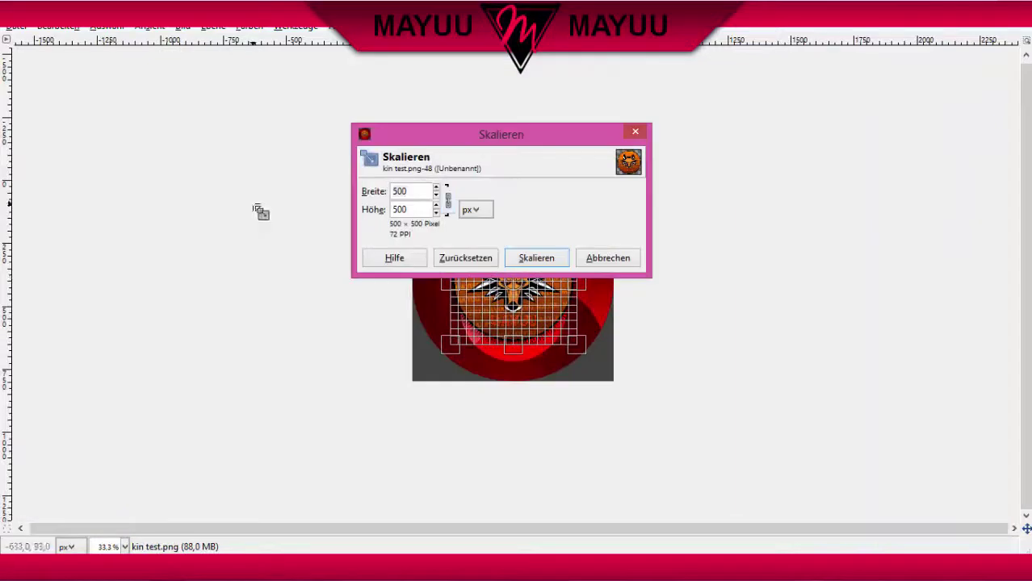
Scale the fox badge layer to 800 pixels
text(800)
click(539, 260)
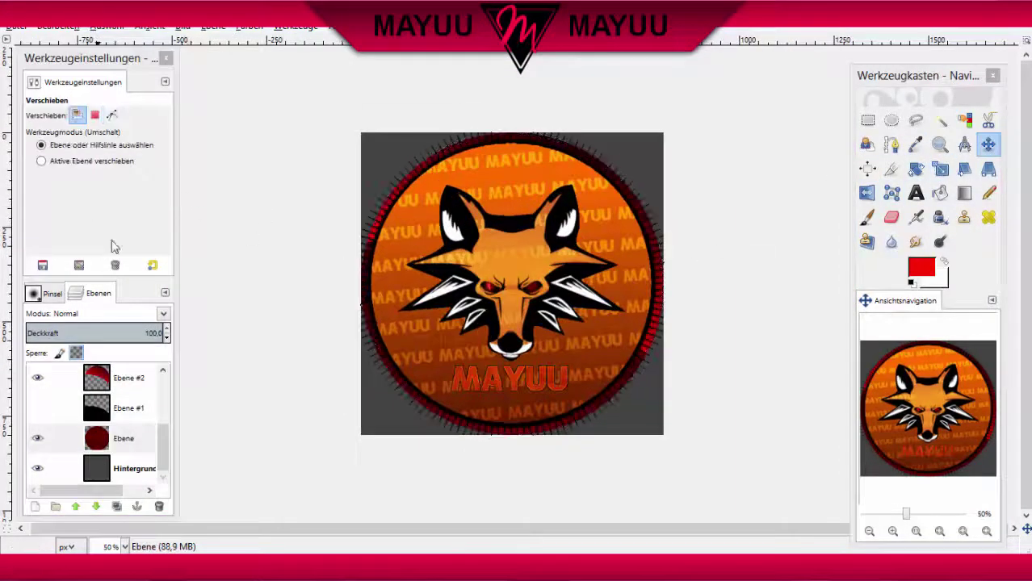
click(106, 26)
key(Escape)
Feather a selection of the disc layer's outline, clear it, and add a new layer
right_click(123, 438)
click(230, 390)
click(106, 26)
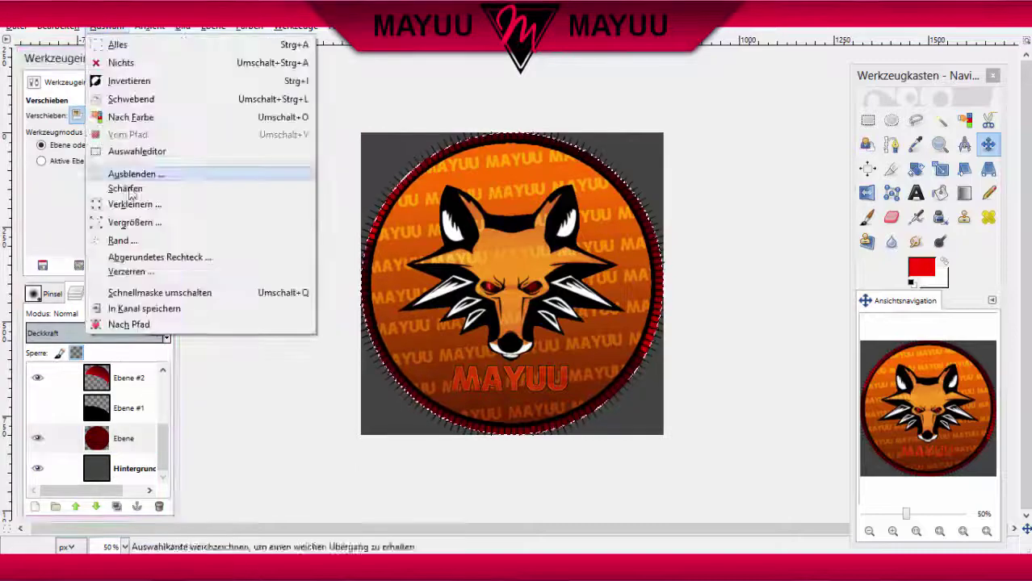
click(156, 239)
click(194, 207)
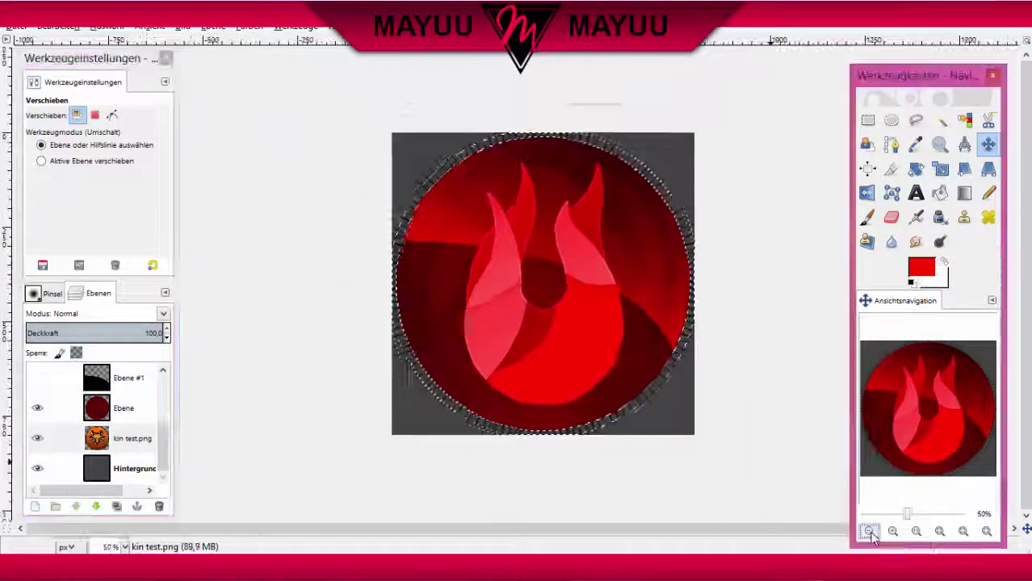
click(107, 25)
click(130, 58)
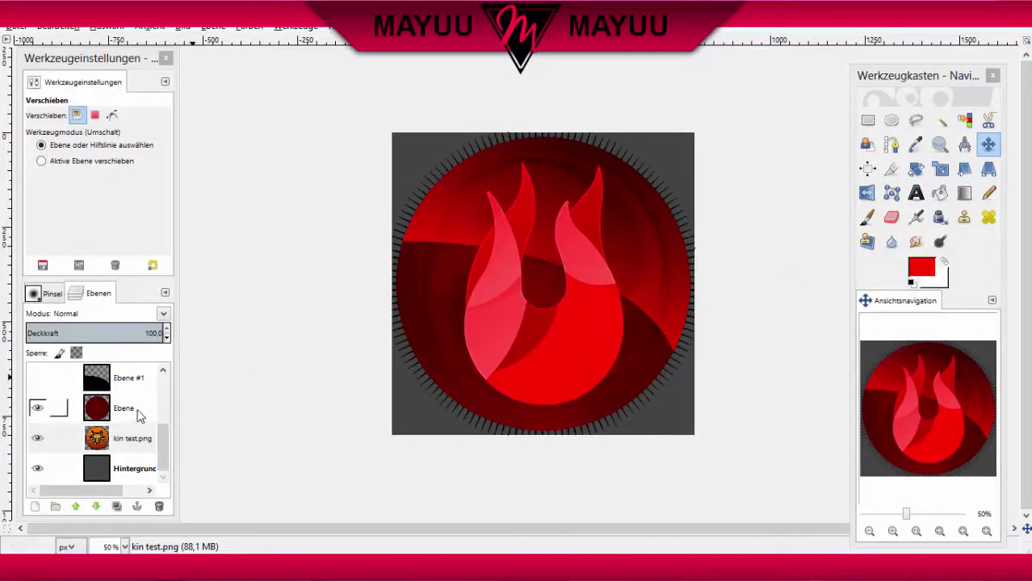
click(892, 120)
On new layer Ebene #4, fill an 800×800 ellipse at 0,0 with white, then deselect
click(34, 506)
click(212, 338)
drag(433, 150, 594, 314)
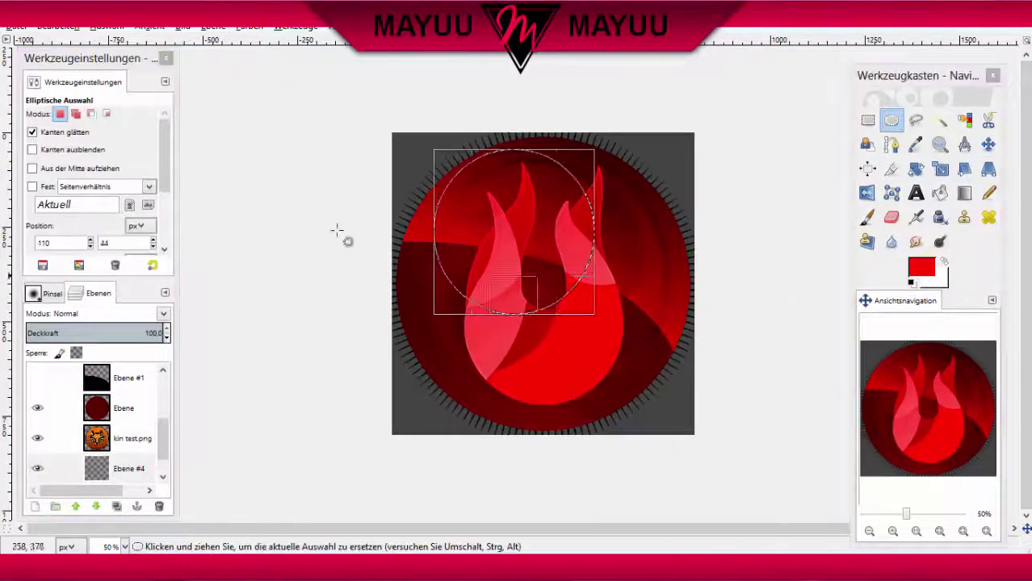
click(44, 243)
text(0)
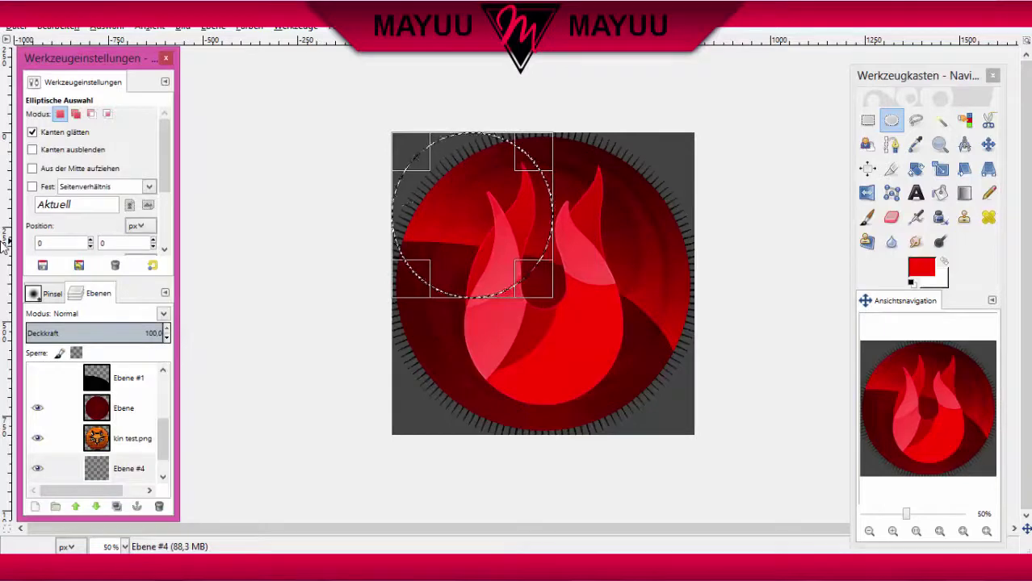
scroll(168, 171, down, 3)
click(125, 206)
text(800)
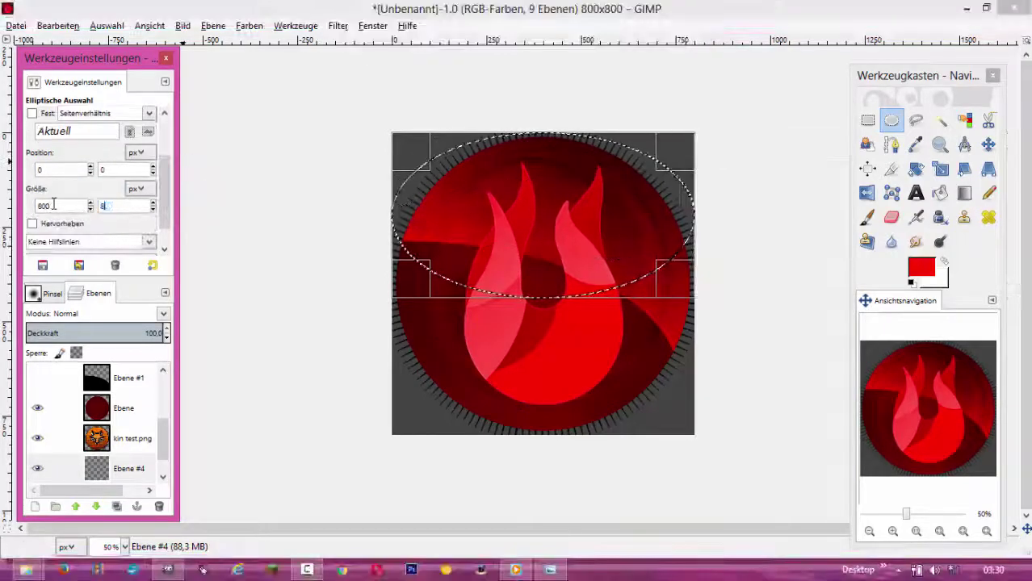
text(x)
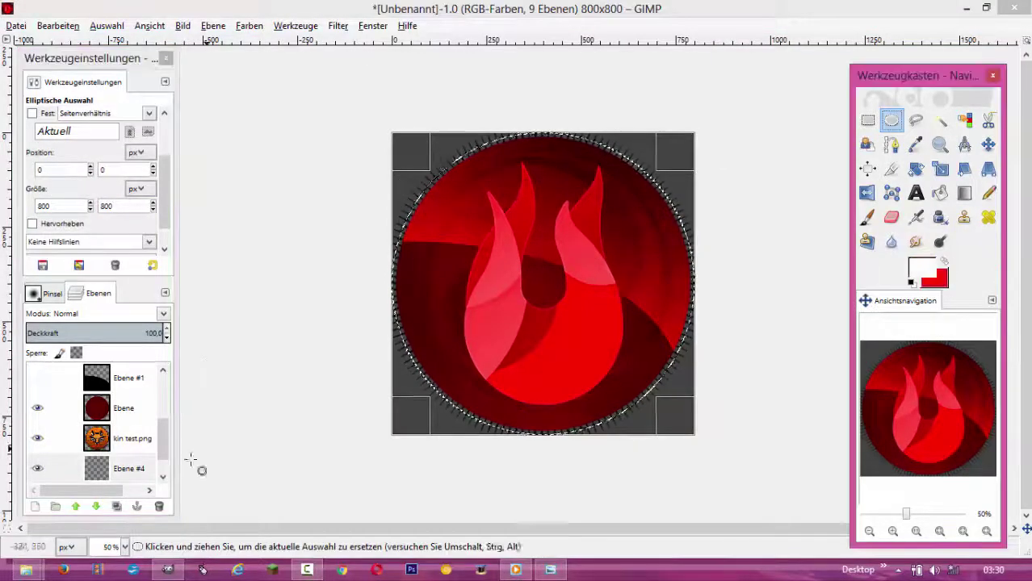
key(ctrl+comma)
click(106, 25)
click(122, 62)
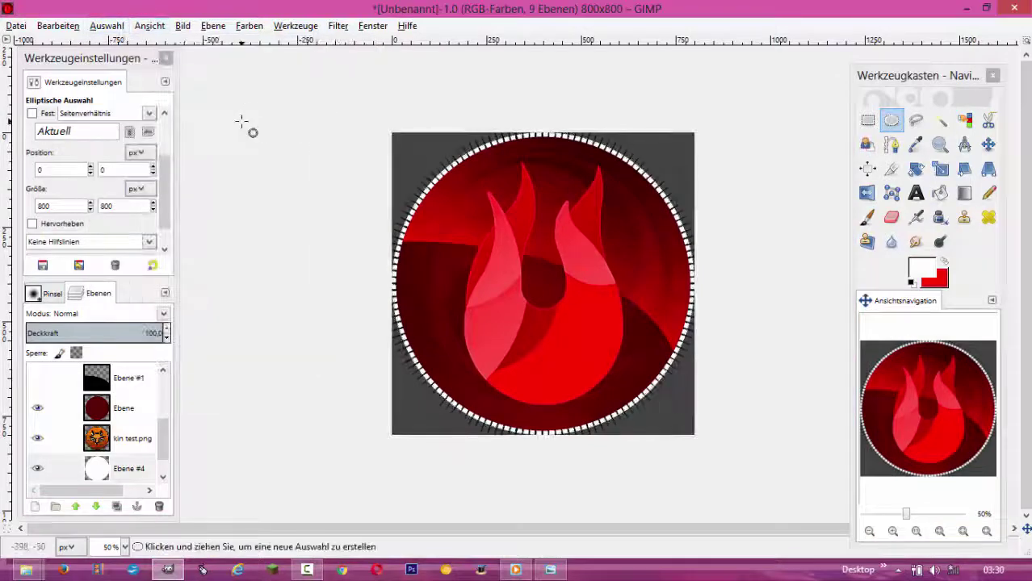
Shade the circle white-to-red top to bottom, then darken its bottom with black 'VG nach Transparent'
key(g)
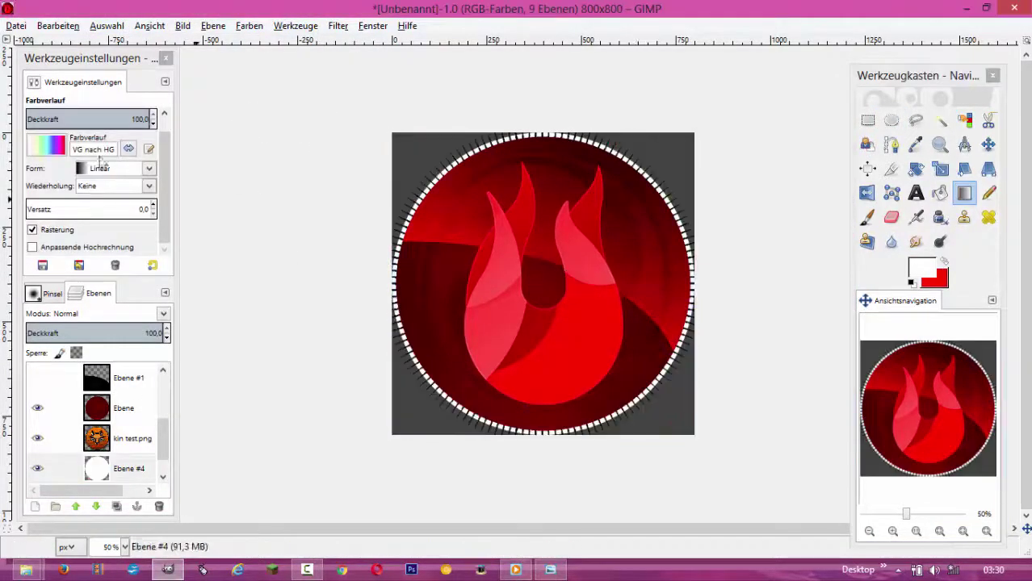
drag(533, 262, 545, 351)
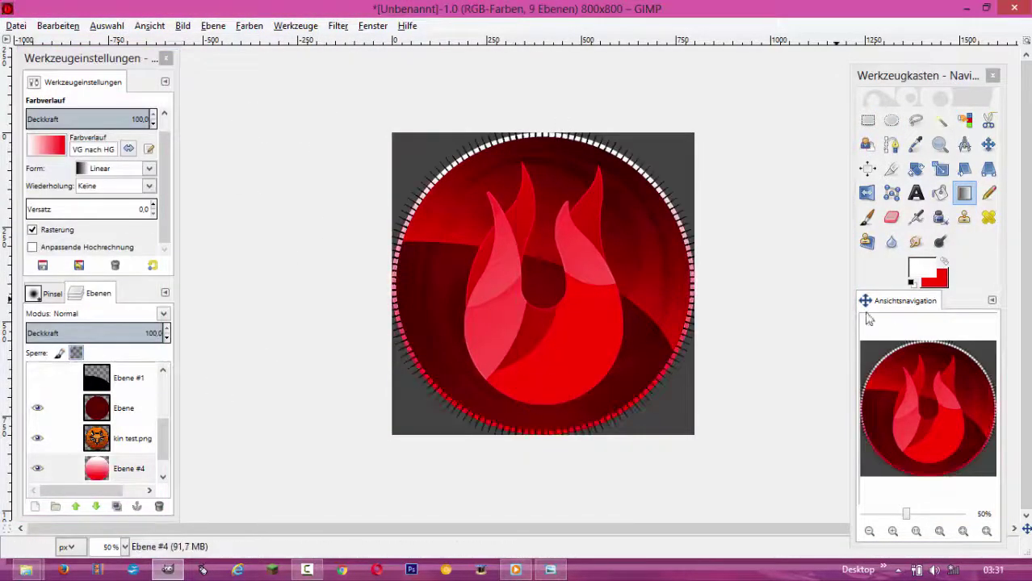
click(911, 282)
click(46, 145)
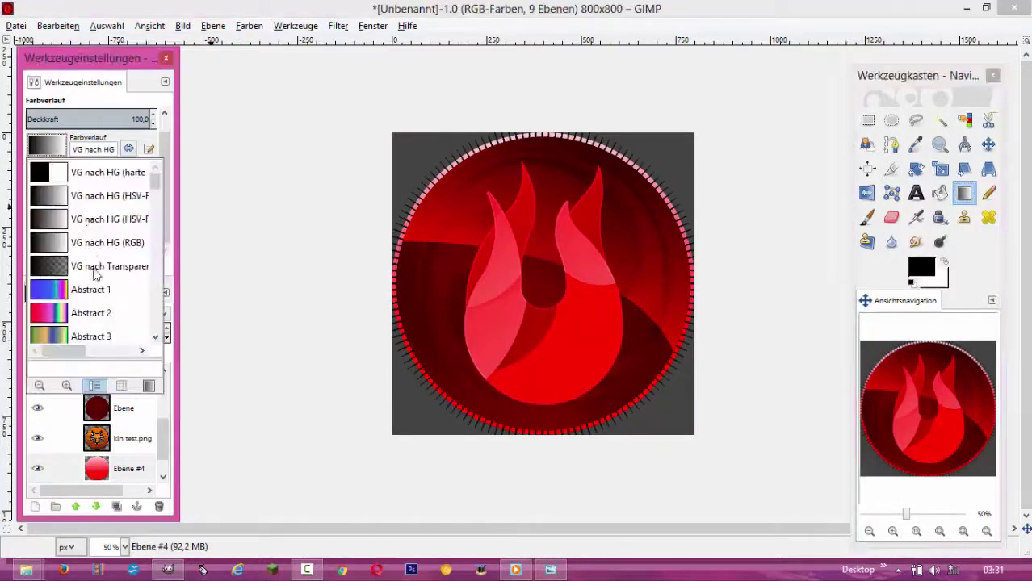
click(89, 258)
drag(559, 443, 533, 332)
key(minus)
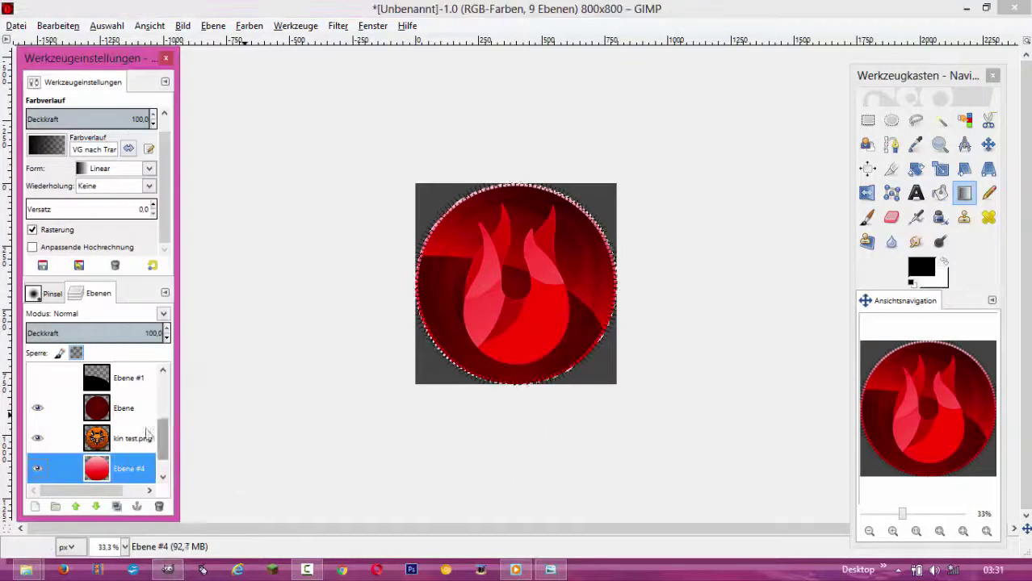
Turn the disc layer's outline into a border selection and add new layer Ebene #5
click(915, 530)
click(870, 531)
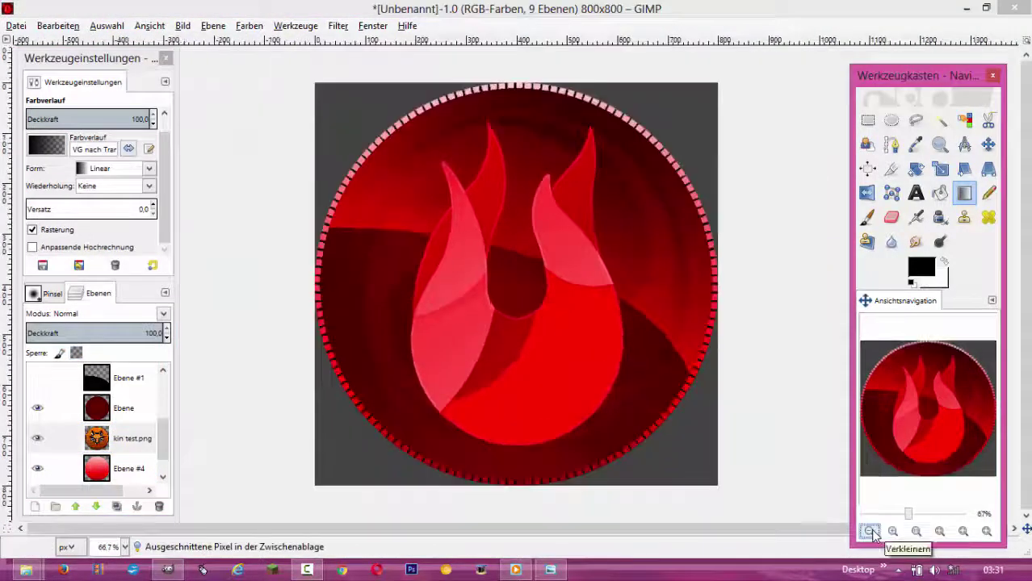
right_click(125, 412)
click(234, 373)
click(106, 25)
click(299, 225)
click(255, 268)
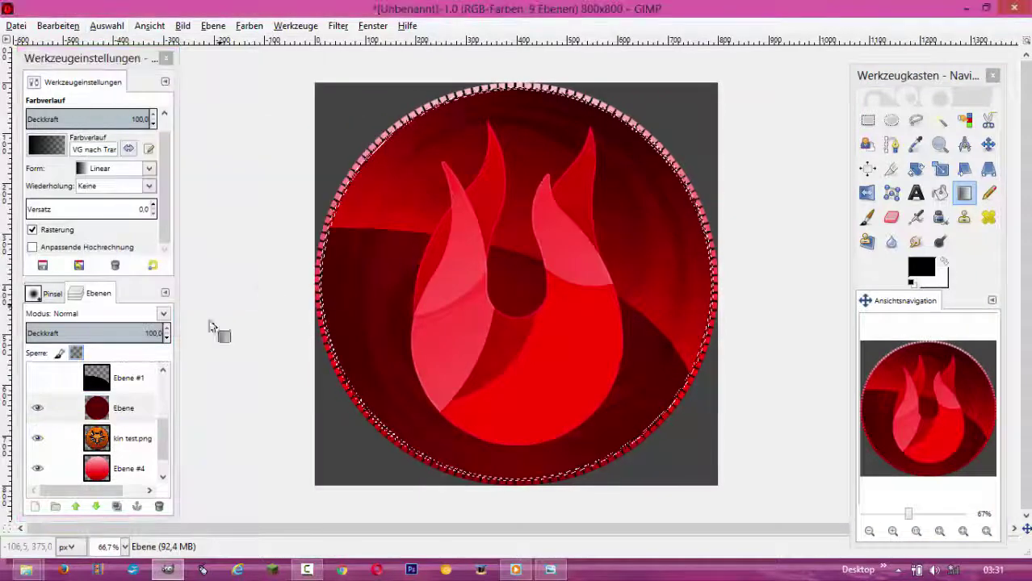
click(35, 506)
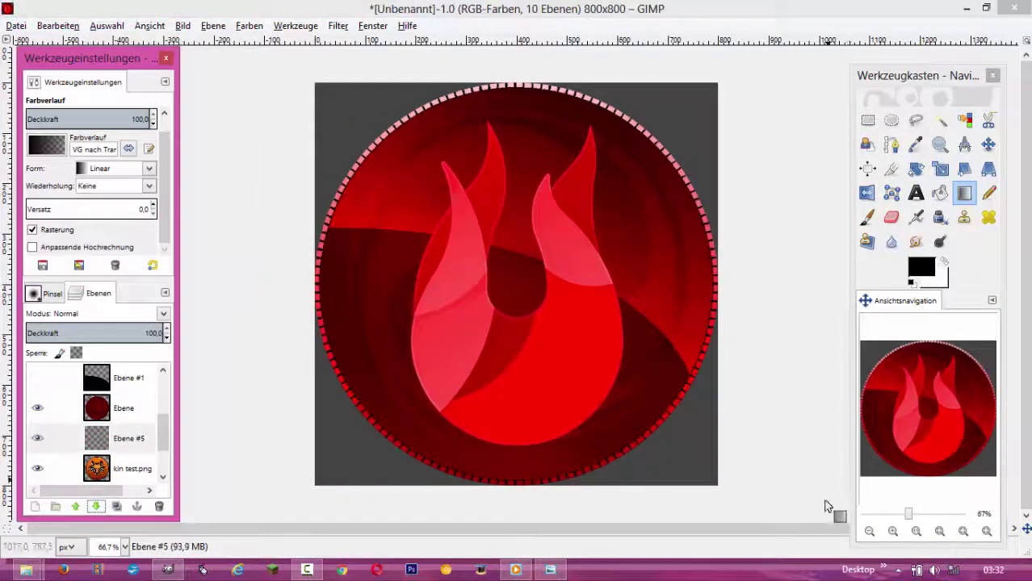
click(871, 532)
Set the foreground colour to dark red
click(920, 267)
click(842, 426)
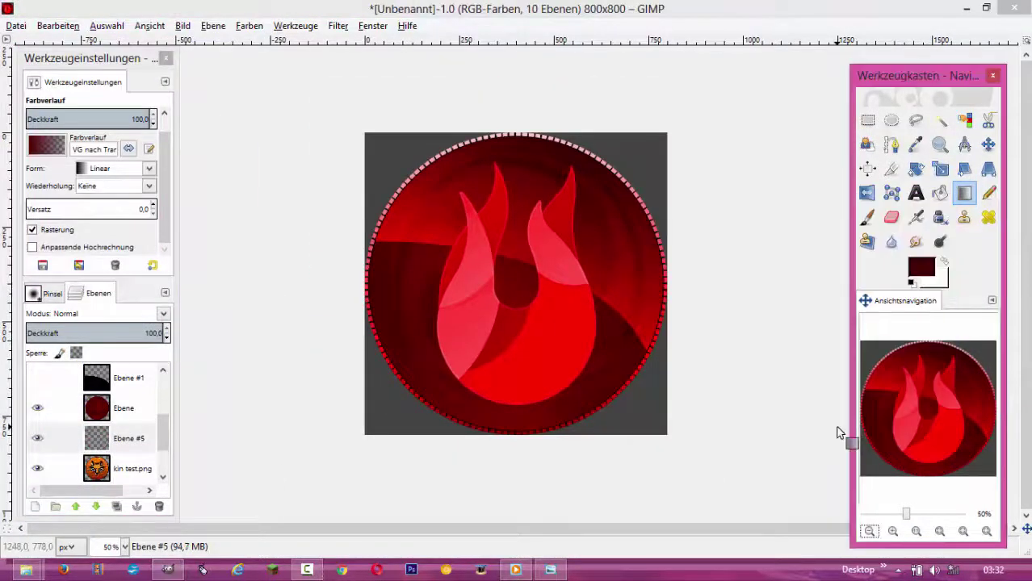
click(920, 267)
click(835, 428)
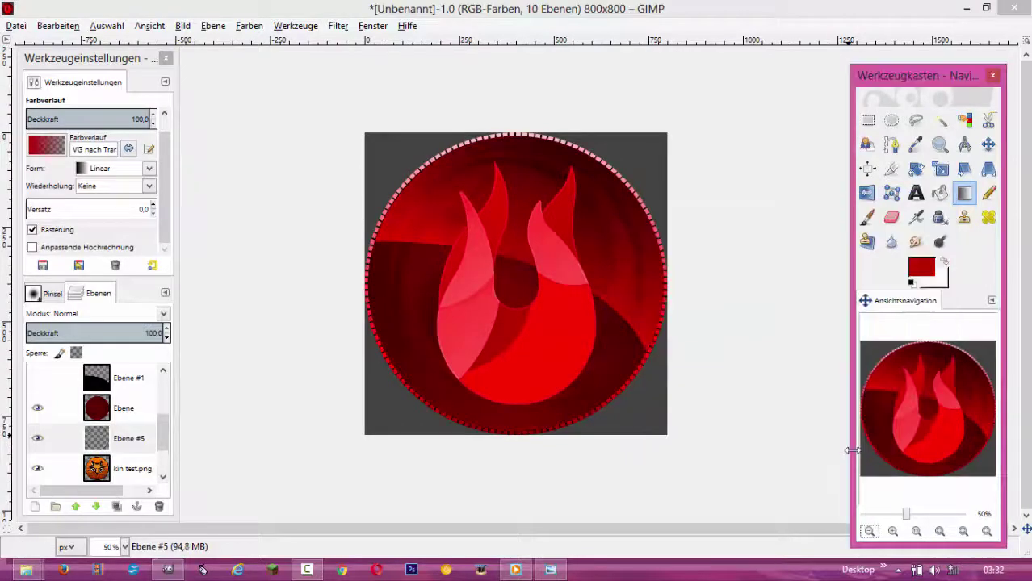
click(915, 530)
click(920, 266)
click(835, 427)
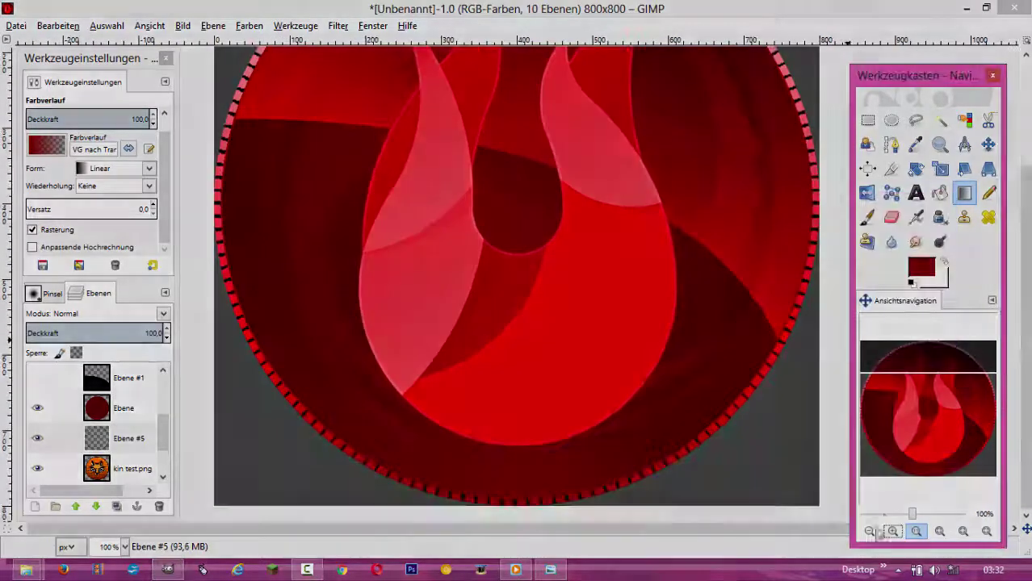